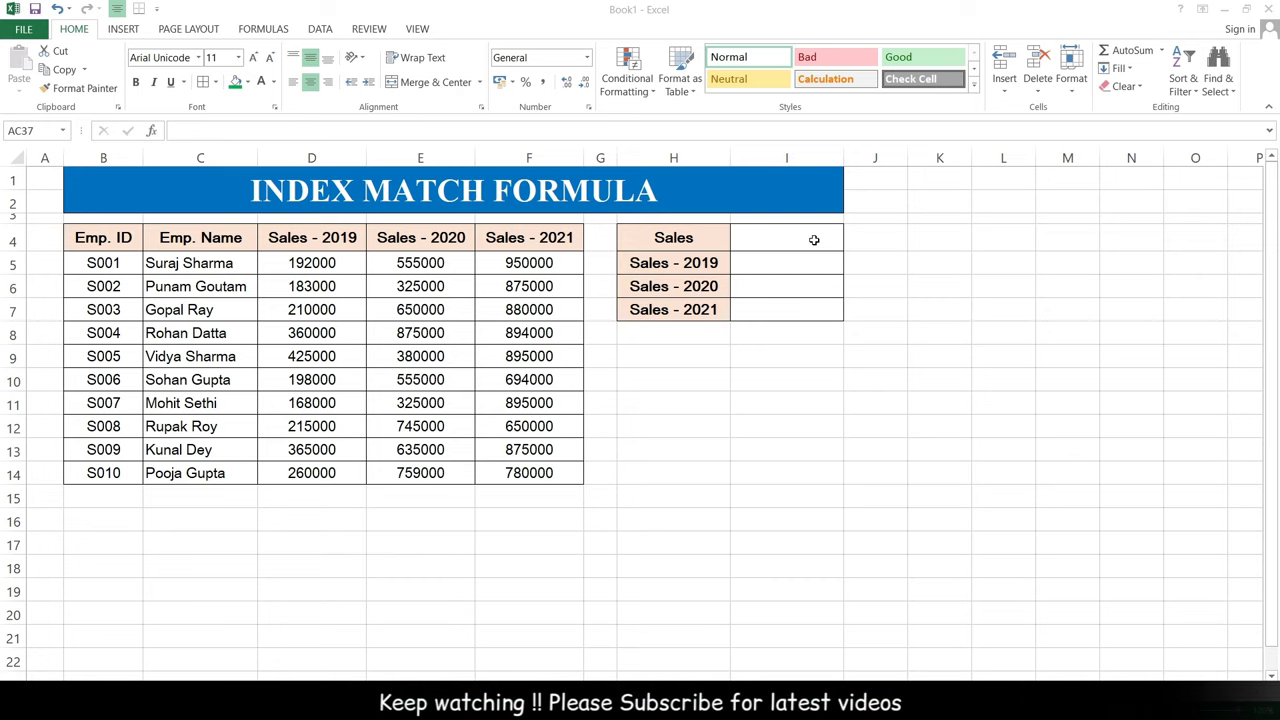
- Give cell I4 List data validation with source =$C$5:$C$14, the ten employee names
{"action": "left_click", "coordinate": [746, 244]}
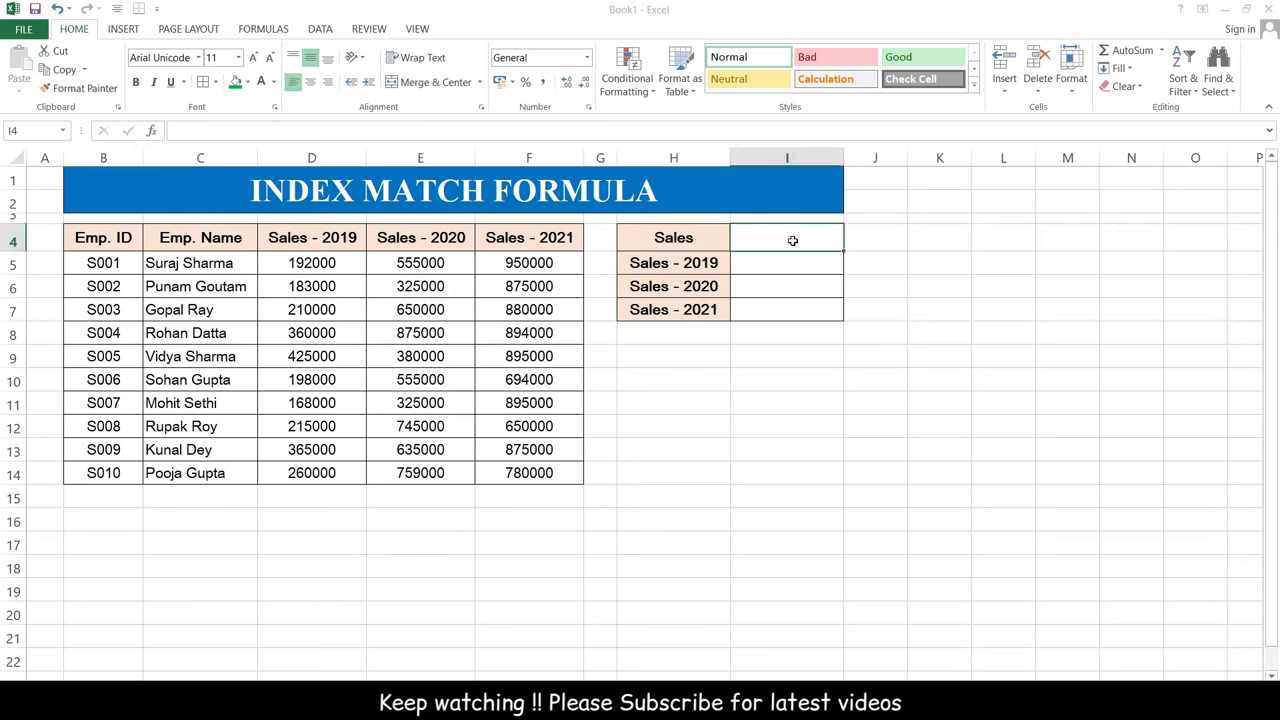
{"action": "left_click", "coordinate": [320, 30]}
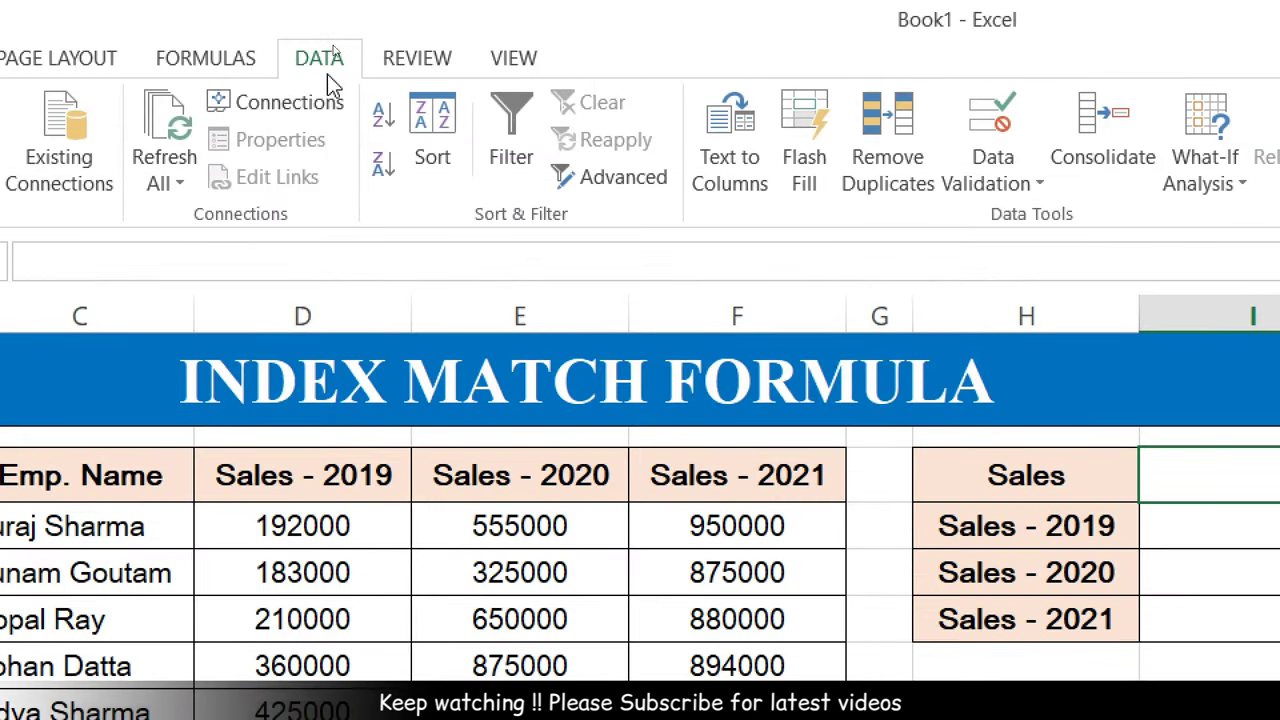
{"action": "left_click", "coordinate": [1022, 190]}
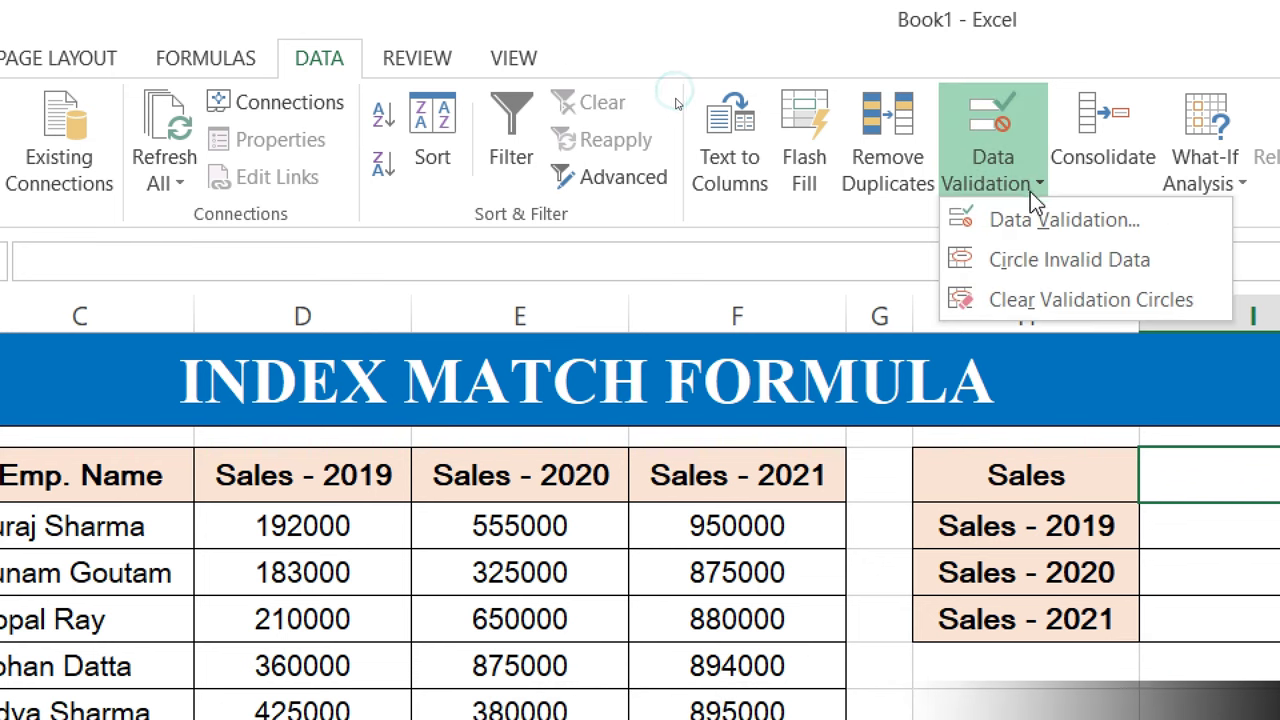
{"action": "left_click", "coordinate": [1098, 227]}
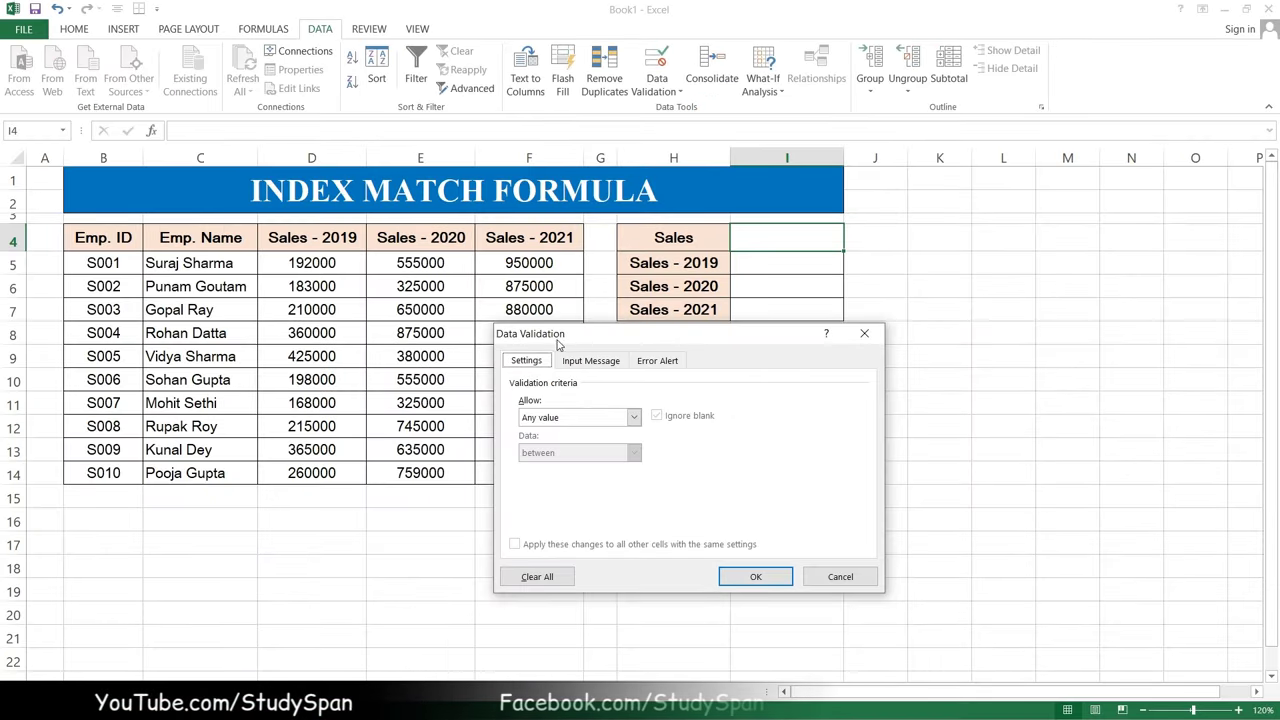
{"action": "left_click_drag", "start_coordinate": [519, 337], "coordinate": [683, 329]}
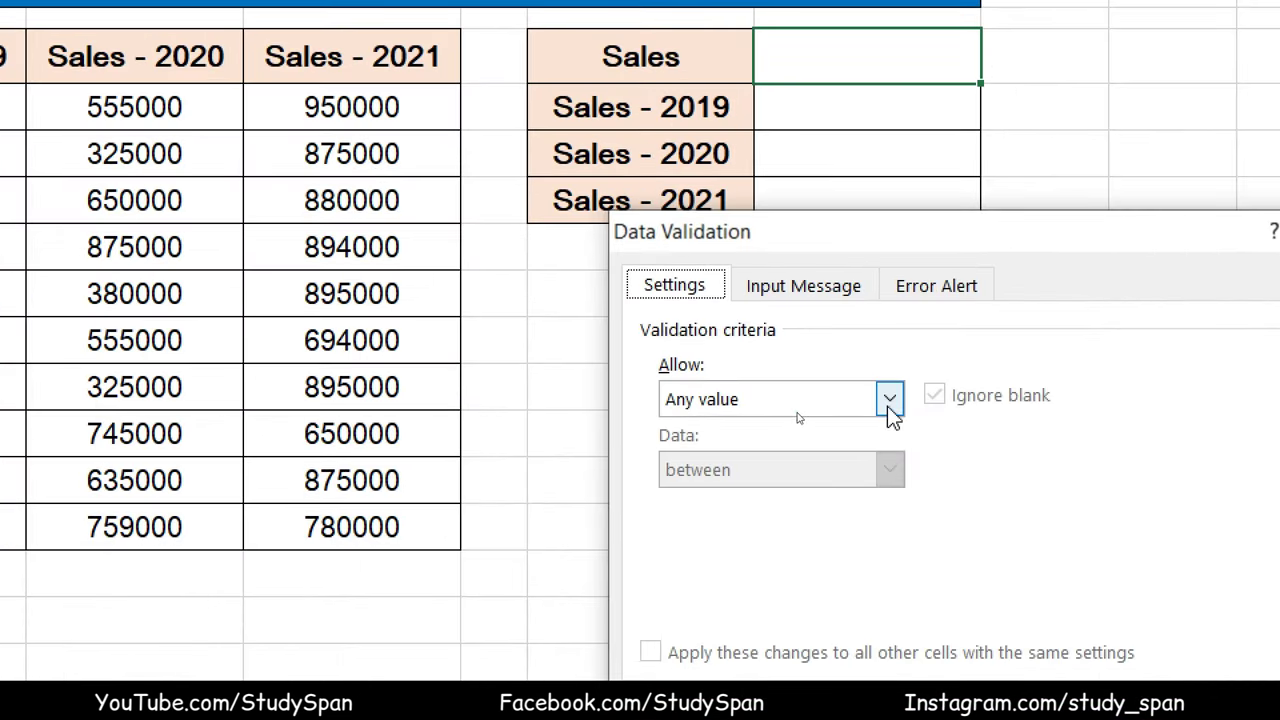
{"action": "left_click", "coordinate": [797, 409]}
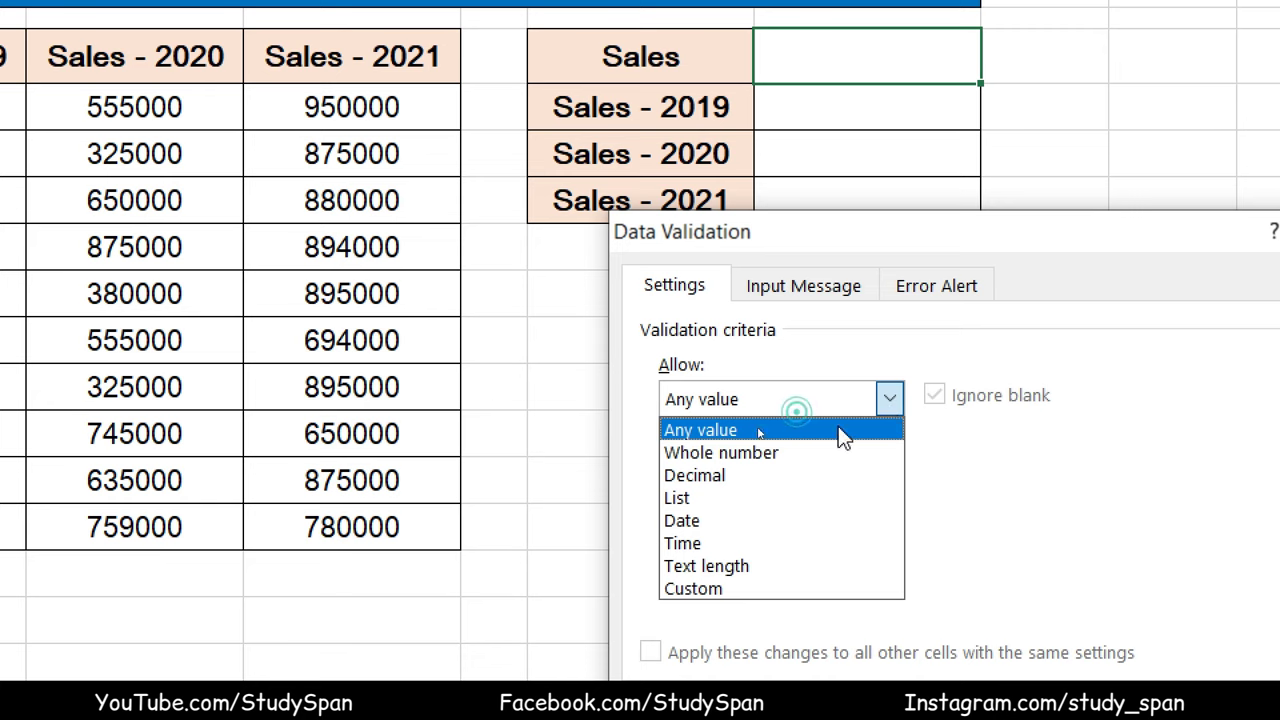
{"action": "left_click", "coordinate": [697, 499]}
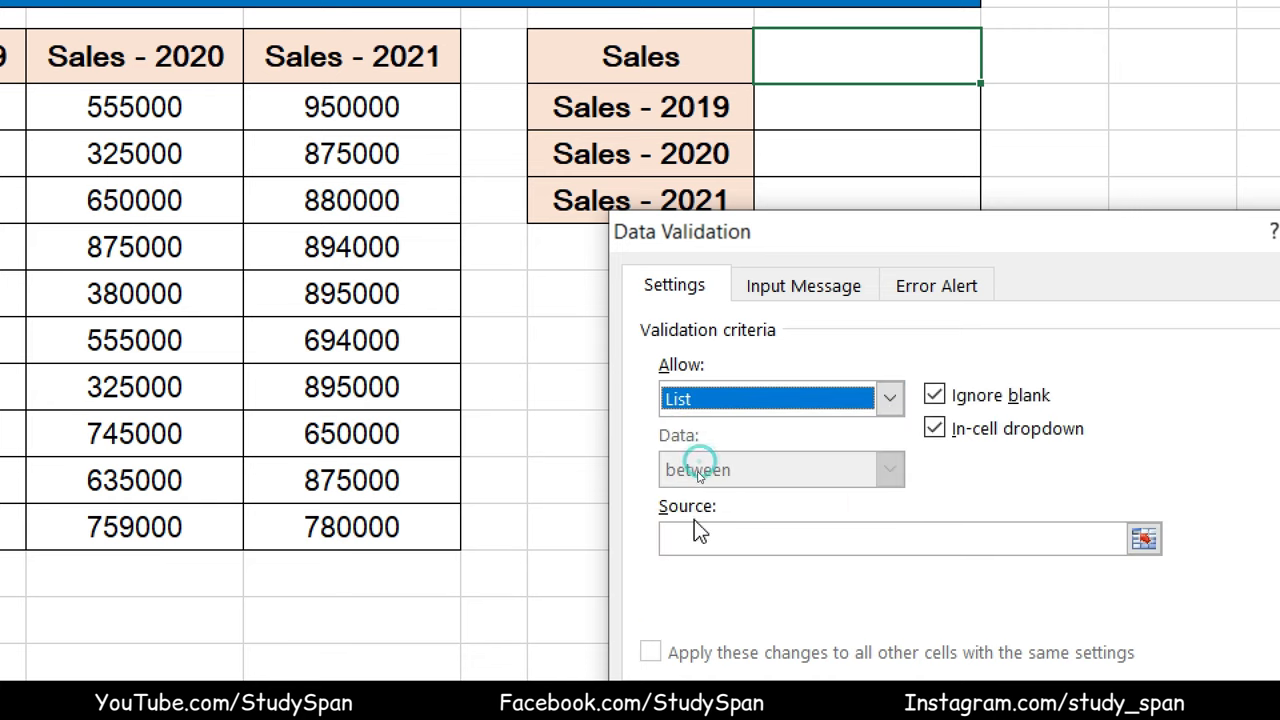
{"action": "left_click", "coordinate": [701, 540]}
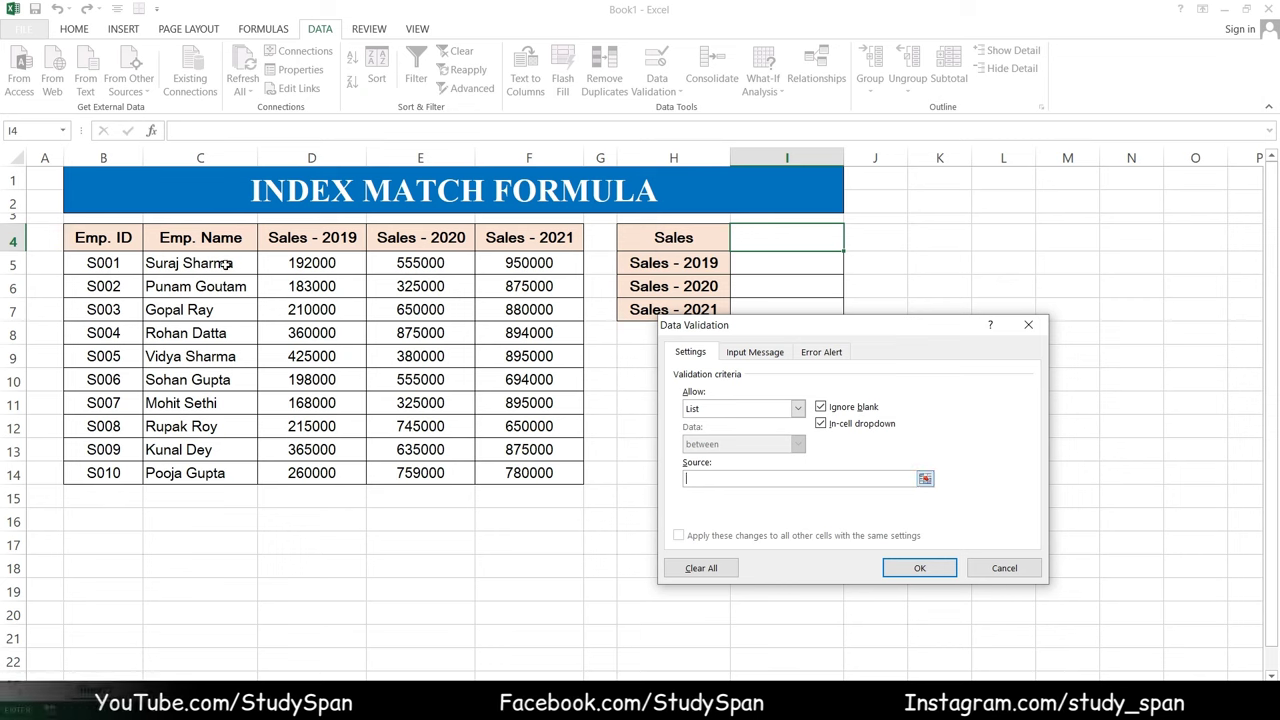
{"action": "left_click_drag", "start_coordinate": [226, 264], "coordinate": [232, 473]}
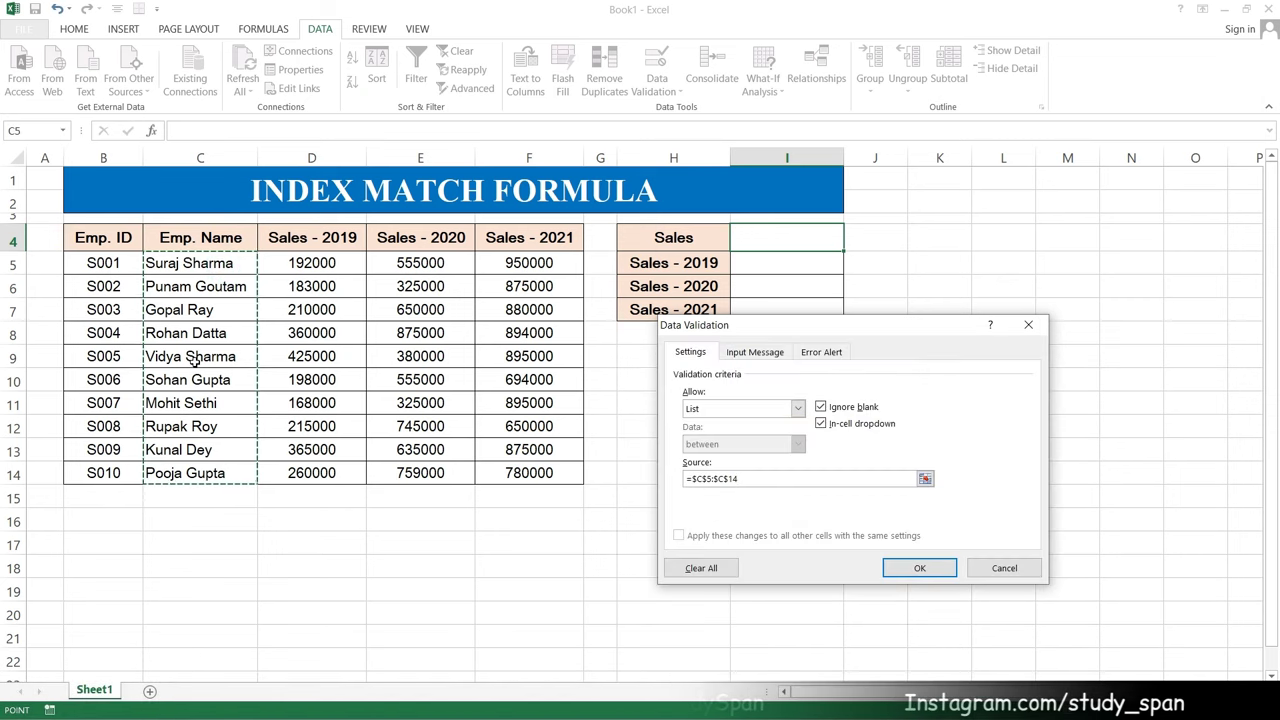
{"action": "left_click", "coordinate": [910, 570]}
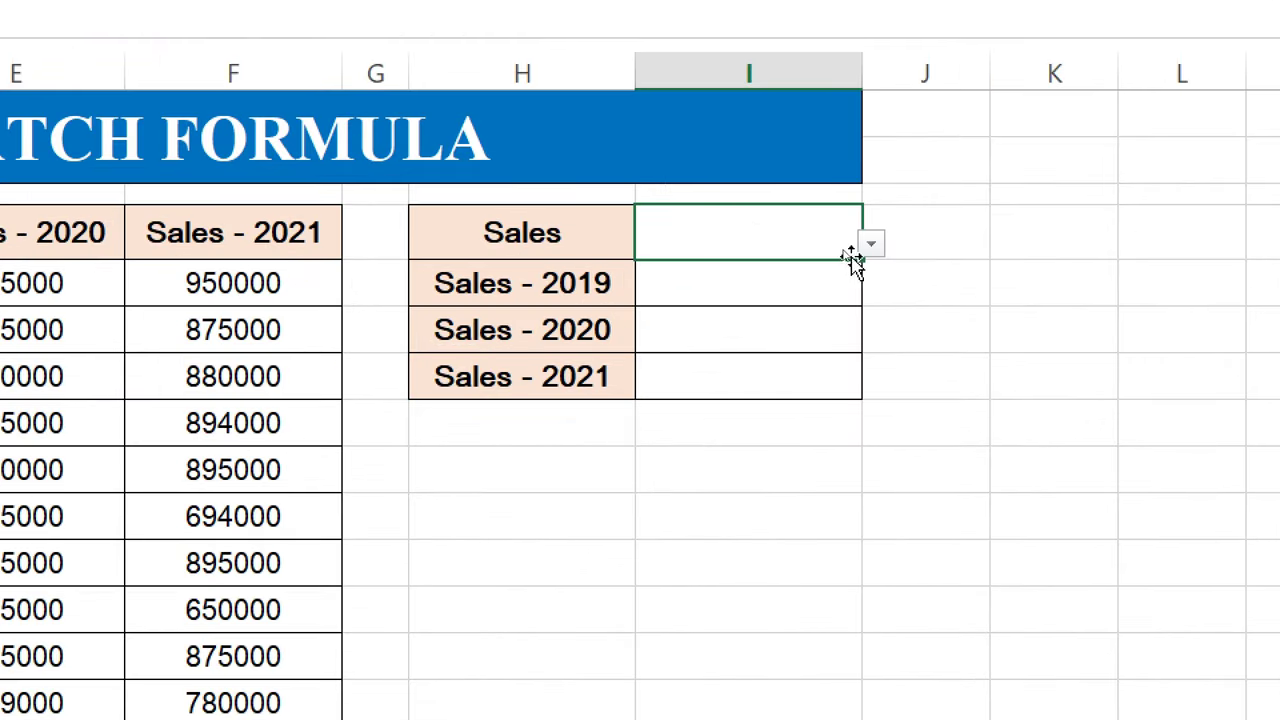
- Pick an employee name from the I4 dropdown, then select I5
{"action": "left_click", "coordinate": [847, 244]}
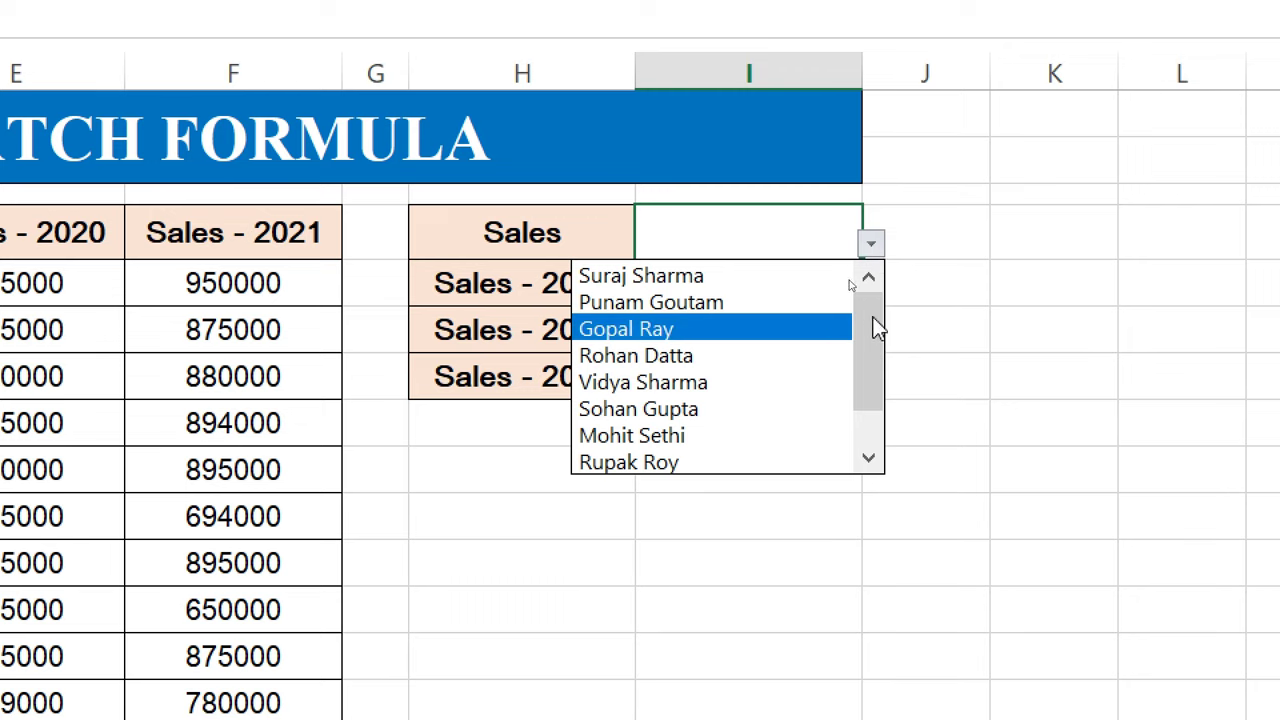
{"action": "left_click_drag", "start_coordinate": [873, 328], "coordinate": [849, 286]}
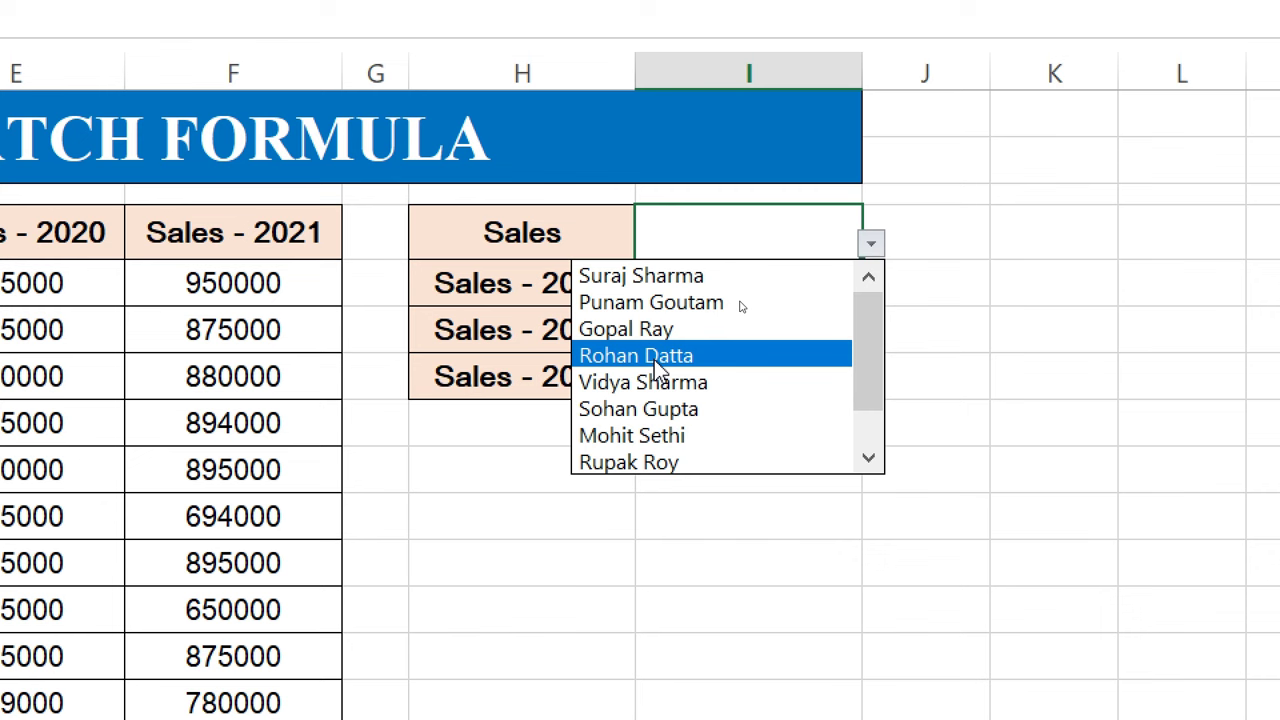
{"action": "left_click", "coordinate": [655, 358]}
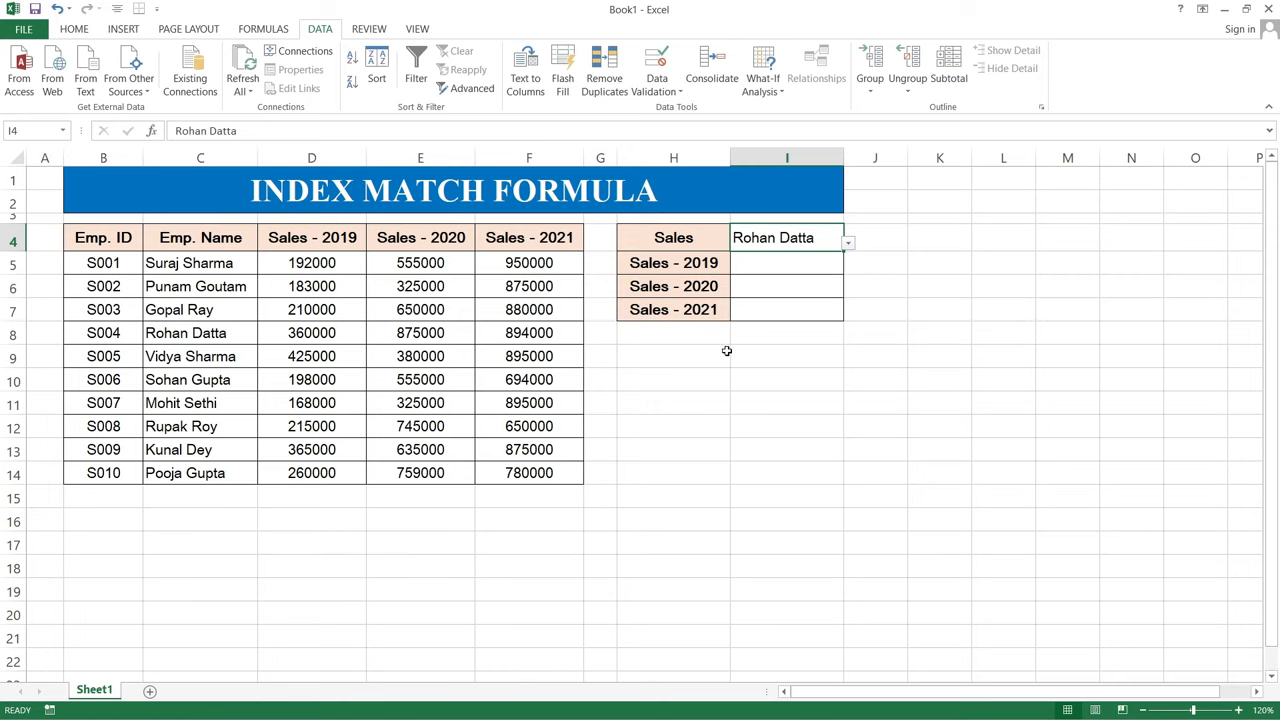
{"action": "left_click", "coordinate": [750, 264]}
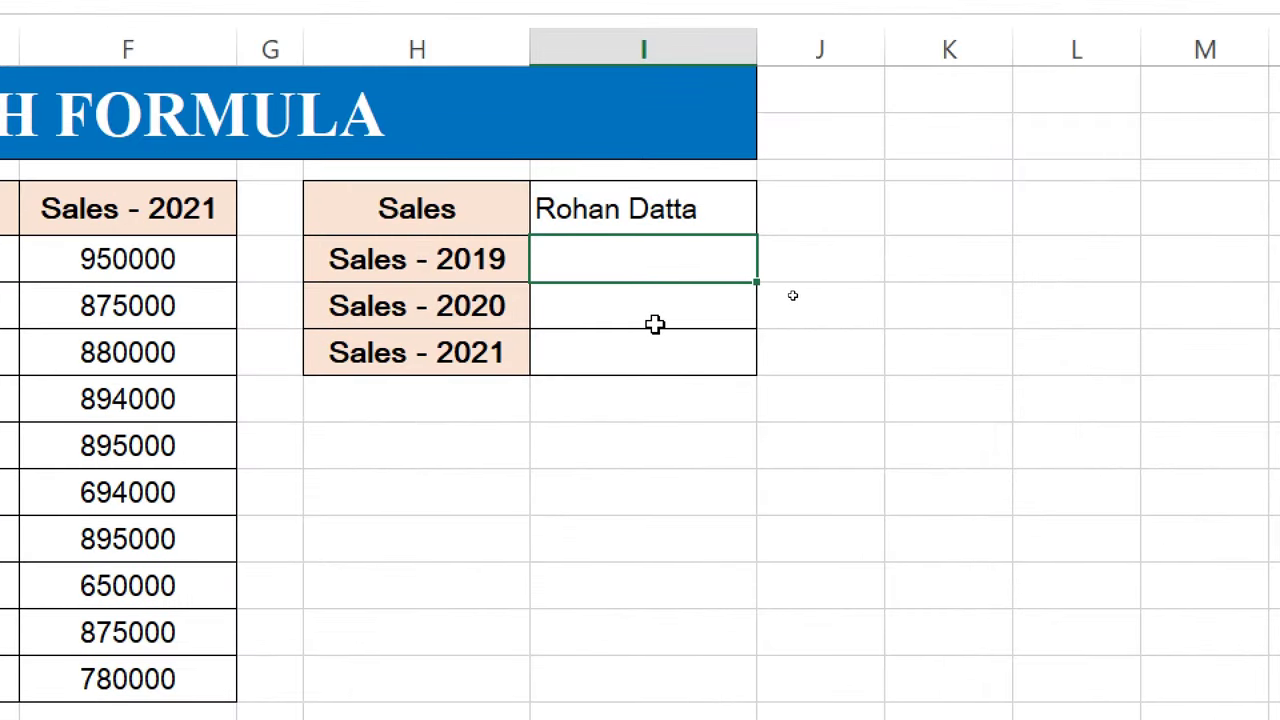
- Start I5's formula as =INDEX($B$4:$F$14,MATCH( with the table range absolute
{"action": "type", "text": "="}
{"action": "type", "text": "INDEX"}
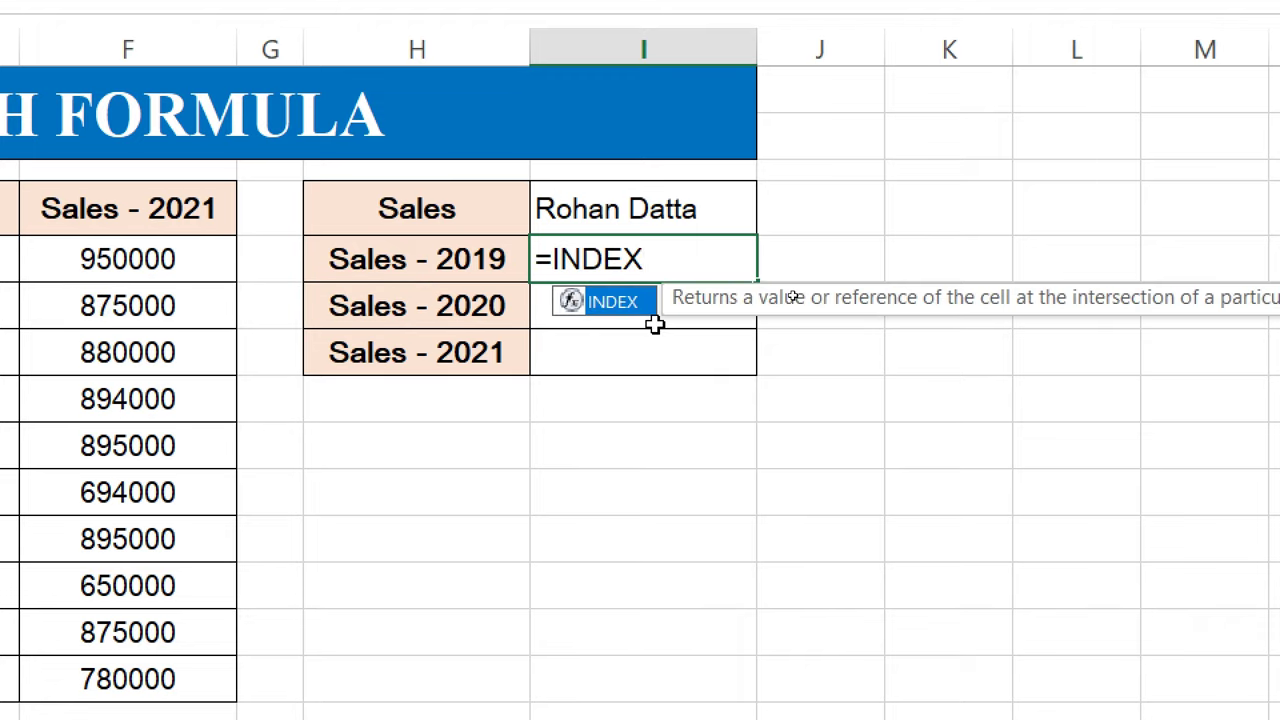
{"action": "type", "text": "("}
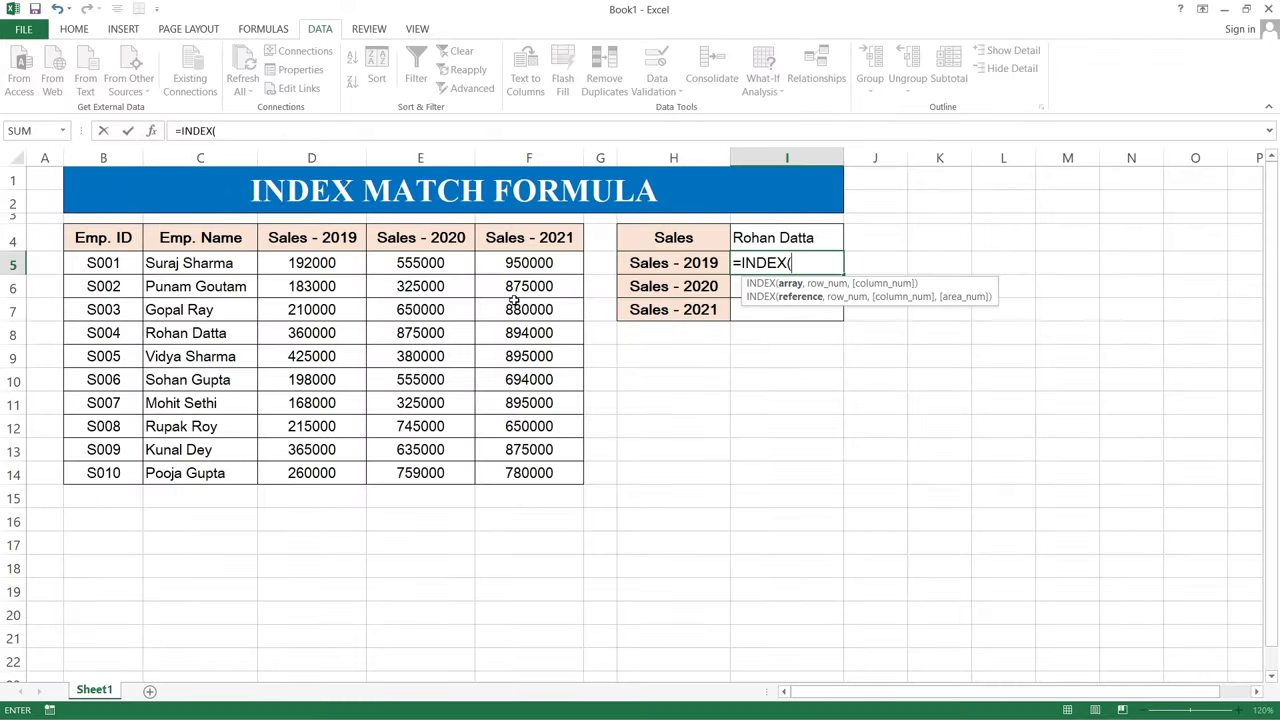
{"action": "left_click_drag", "start_coordinate": [108, 237], "coordinate": [531, 453]}
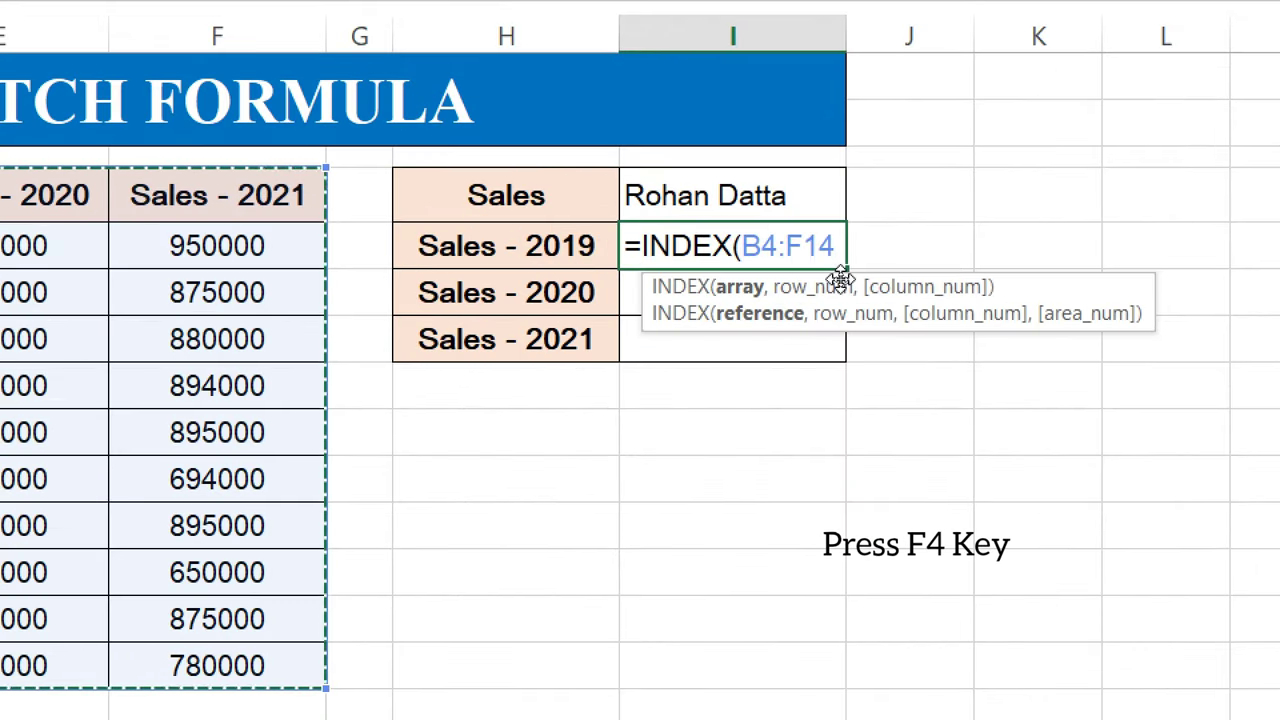
{"action": "key", "text": "F4"}
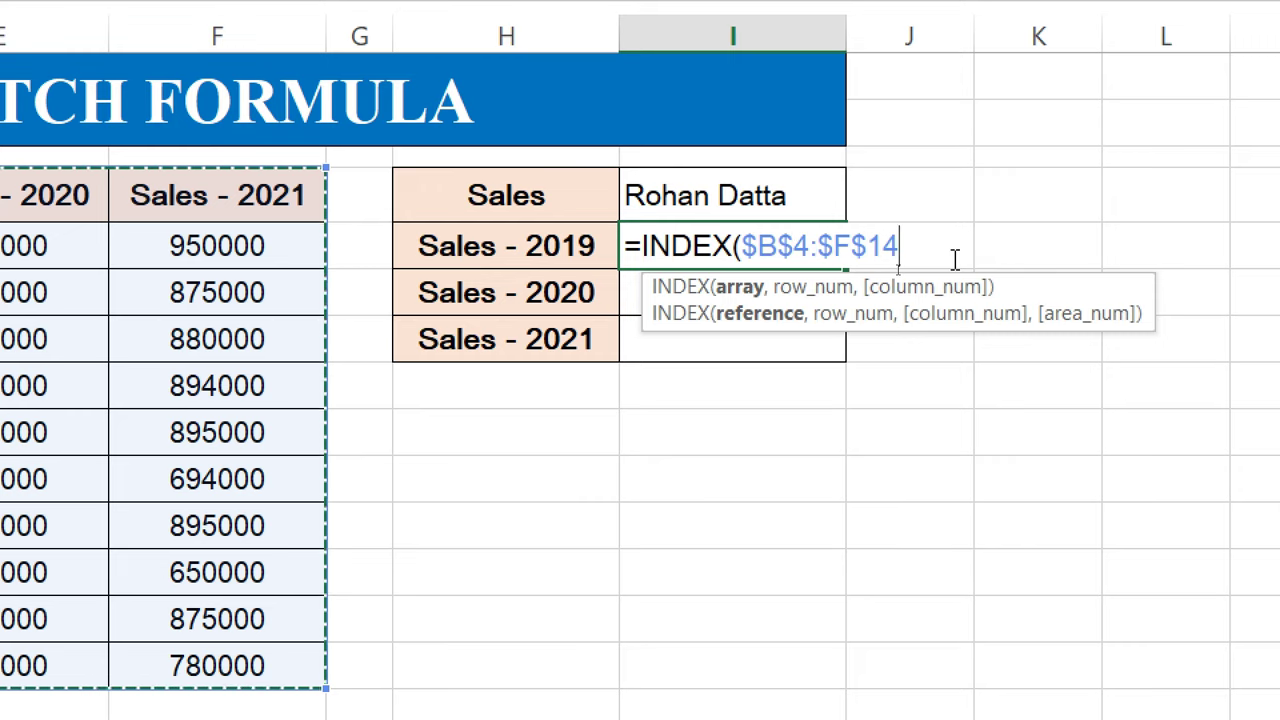
{"action": "type", "text": ","}
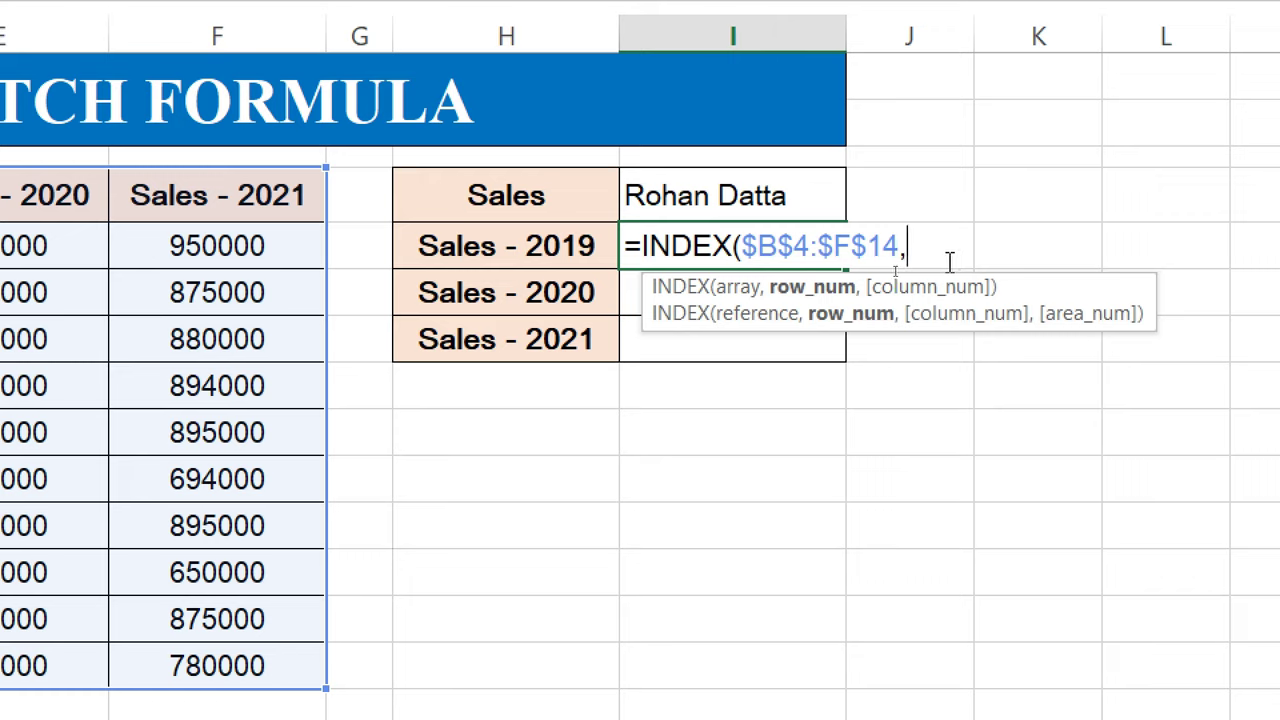
{"action": "type", "text": "MATC"}
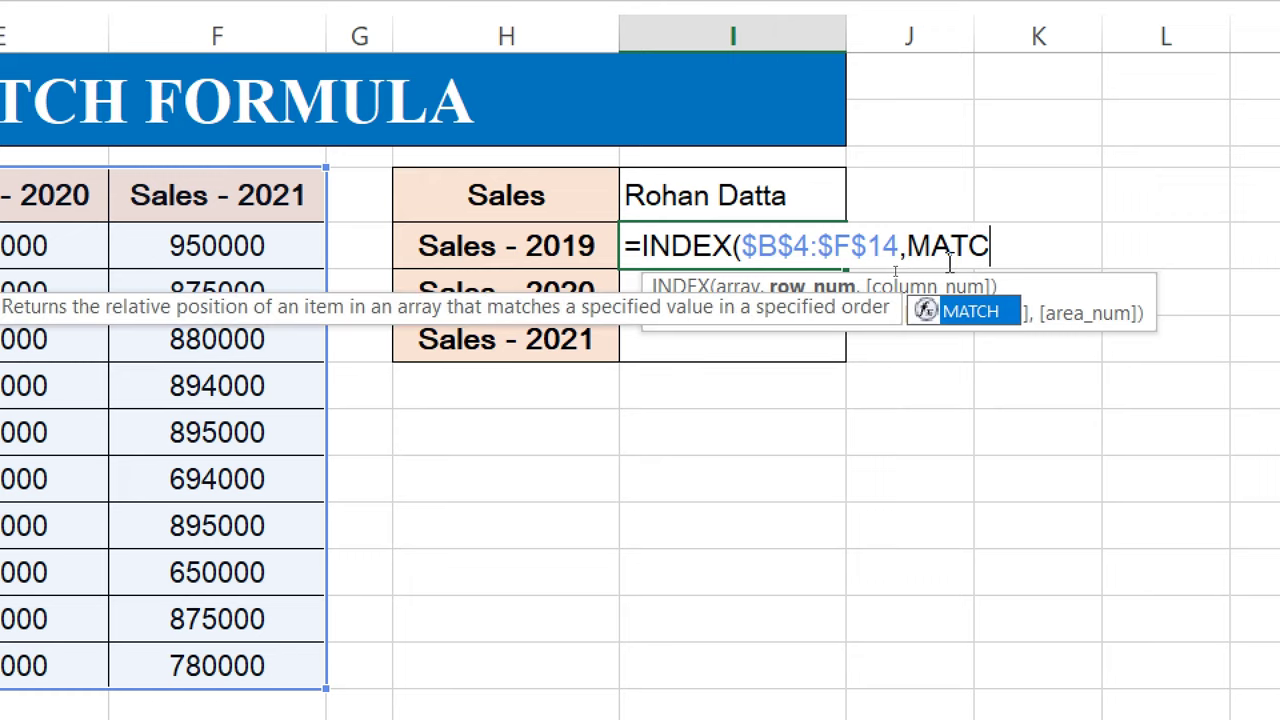
{"action": "type", "text": "H("}
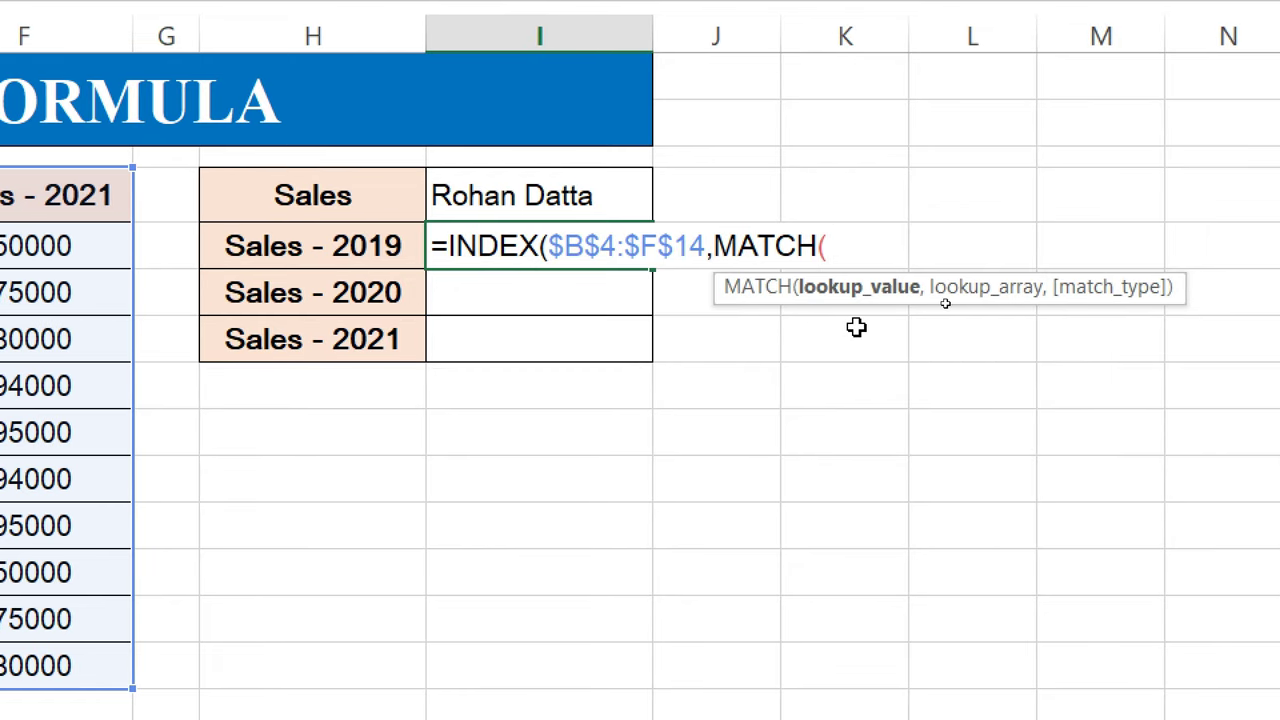
- Add the row lookup MATCH($I$4,$C$4:$C$14,0) inside the INDEX formula in I5
{"action": "left_click", "coordinate": [566, 190]}
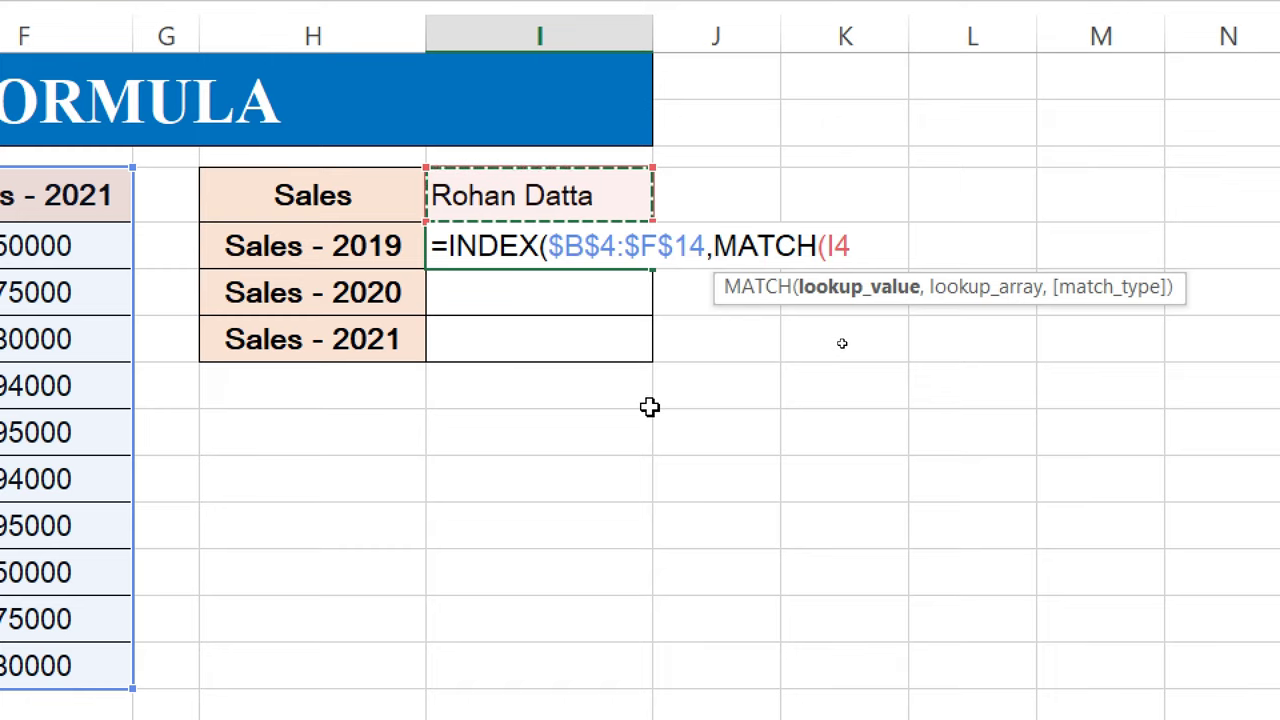
{"action": "key", "text": "F4"}
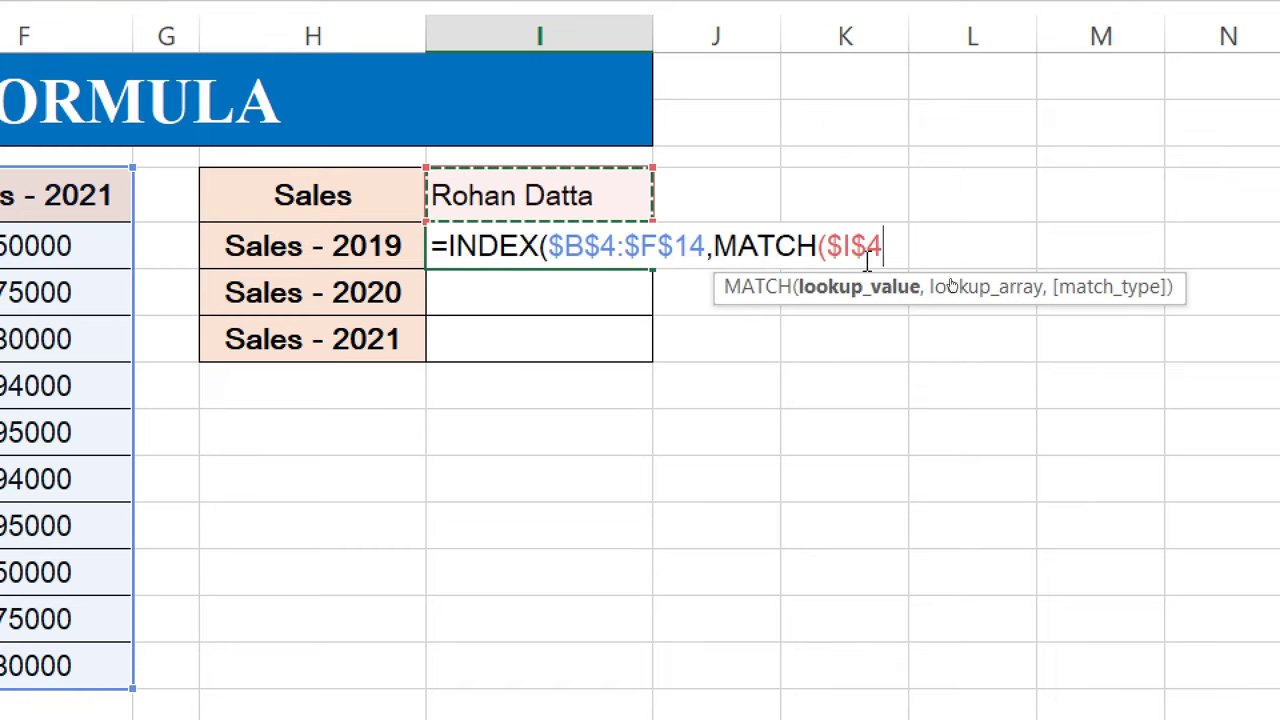
{"action": "type", "text": ","}
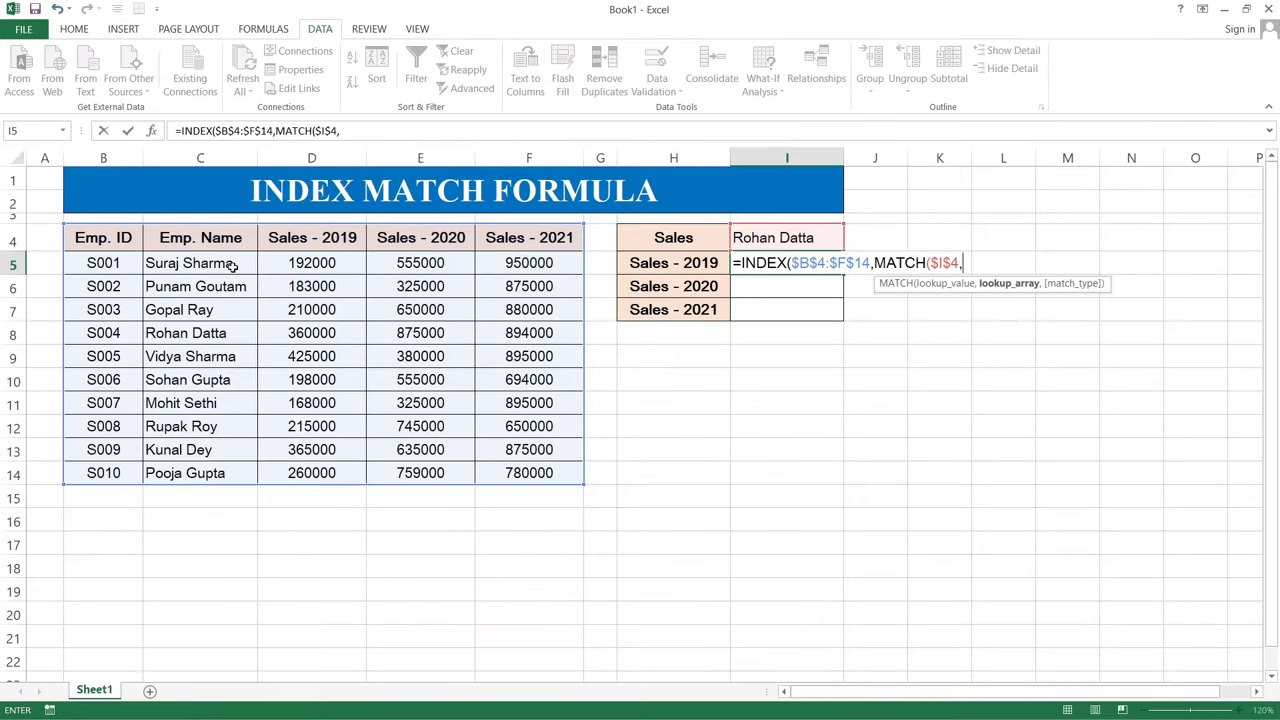
{"action": "left_click_drag", "start_coordinate": [195, 240], "coordinate": [203, 468]}
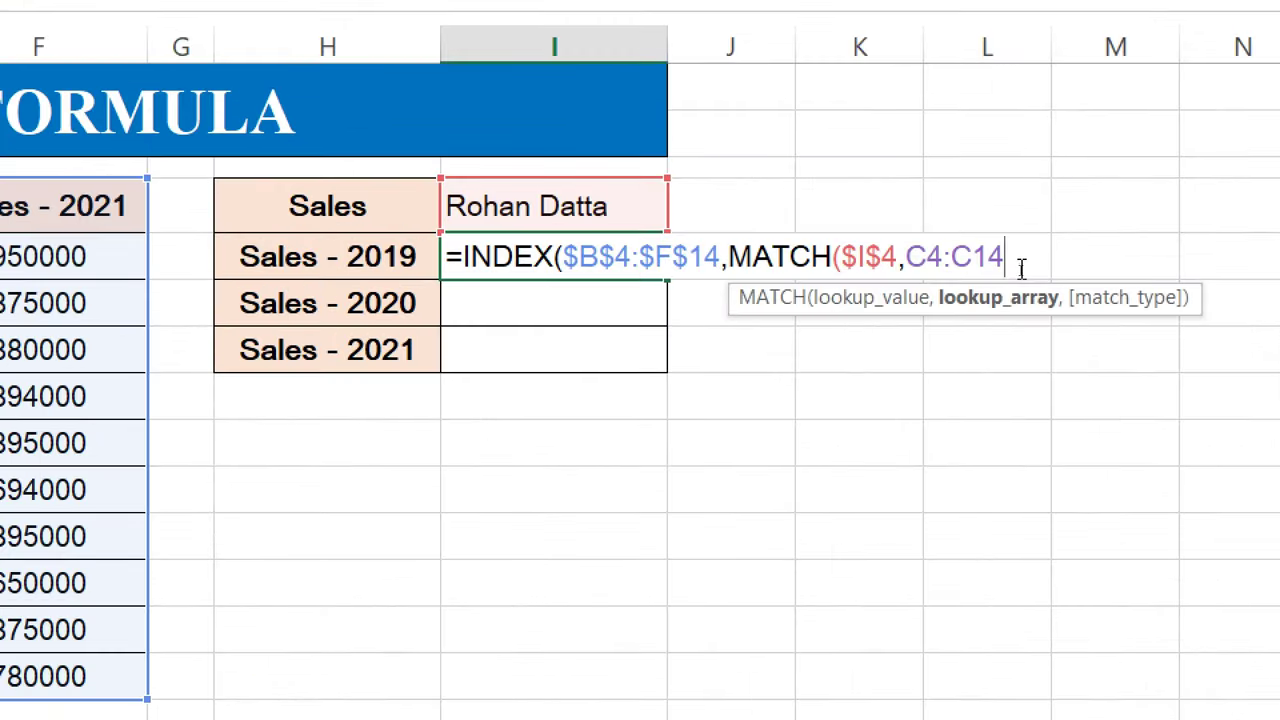
{"action": "key", "text": "F4"}
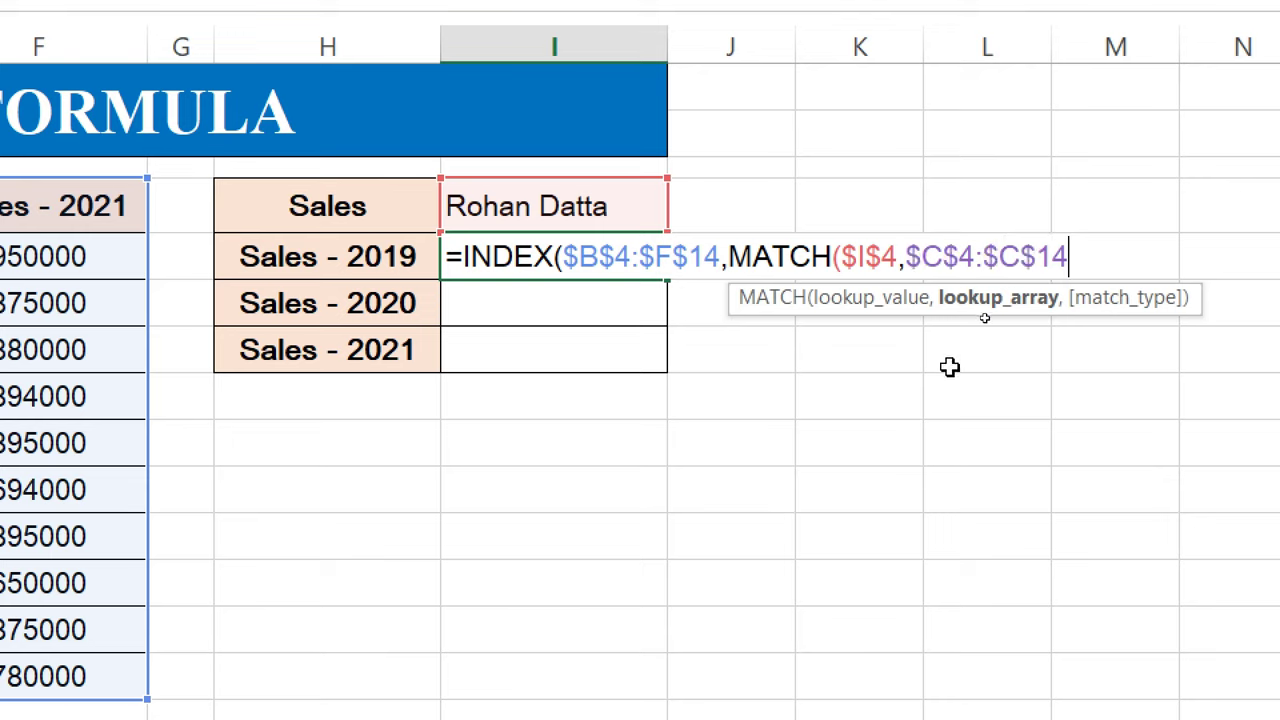
{"action": "type", "text": ","}
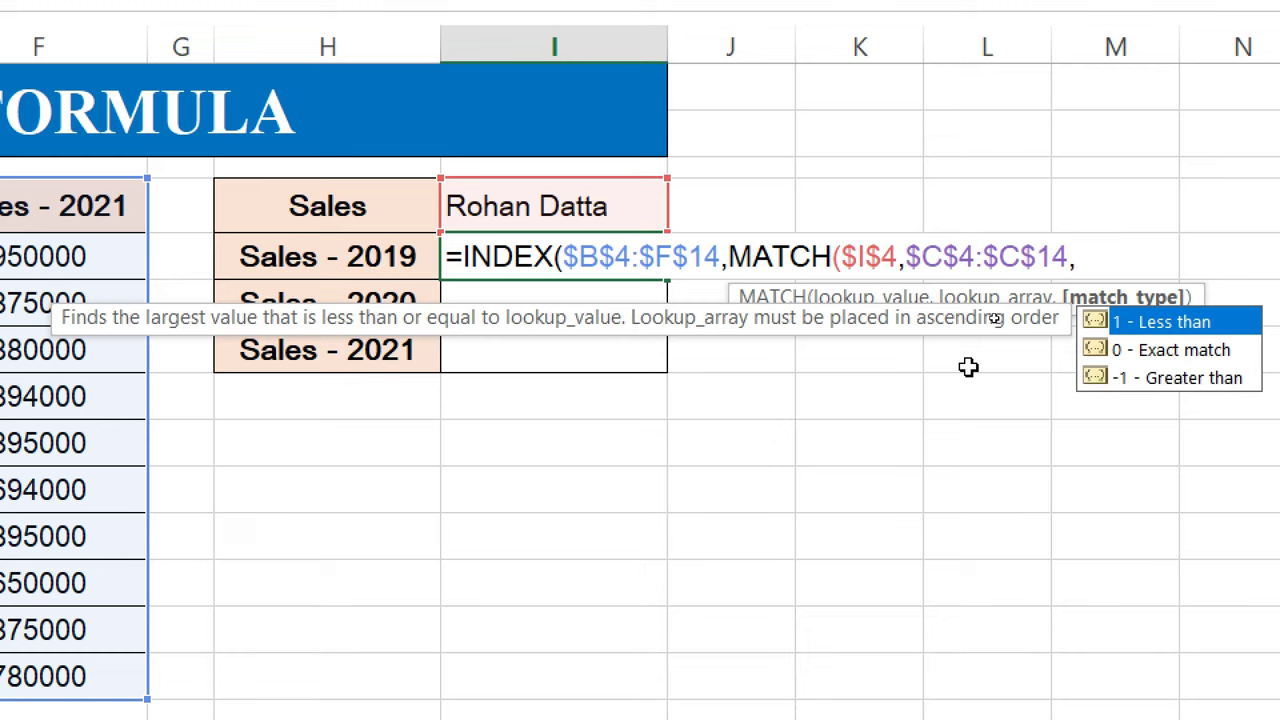
{"action": "type", "text": "0"}
- Add the column lookup MATCH(H5,$B$4:$F$4,0) and enter the formula, returning 360000
{"action": "type", "text": "),"}
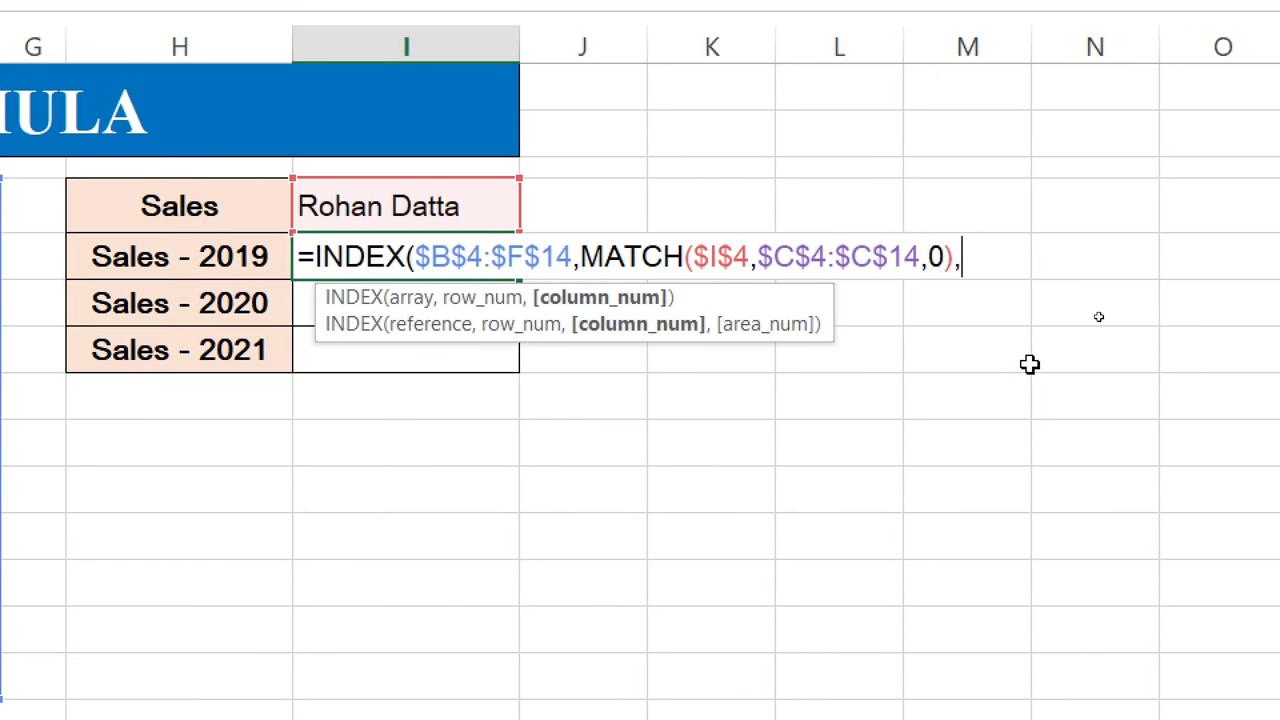
{"action": "type", "text": "MATC"}
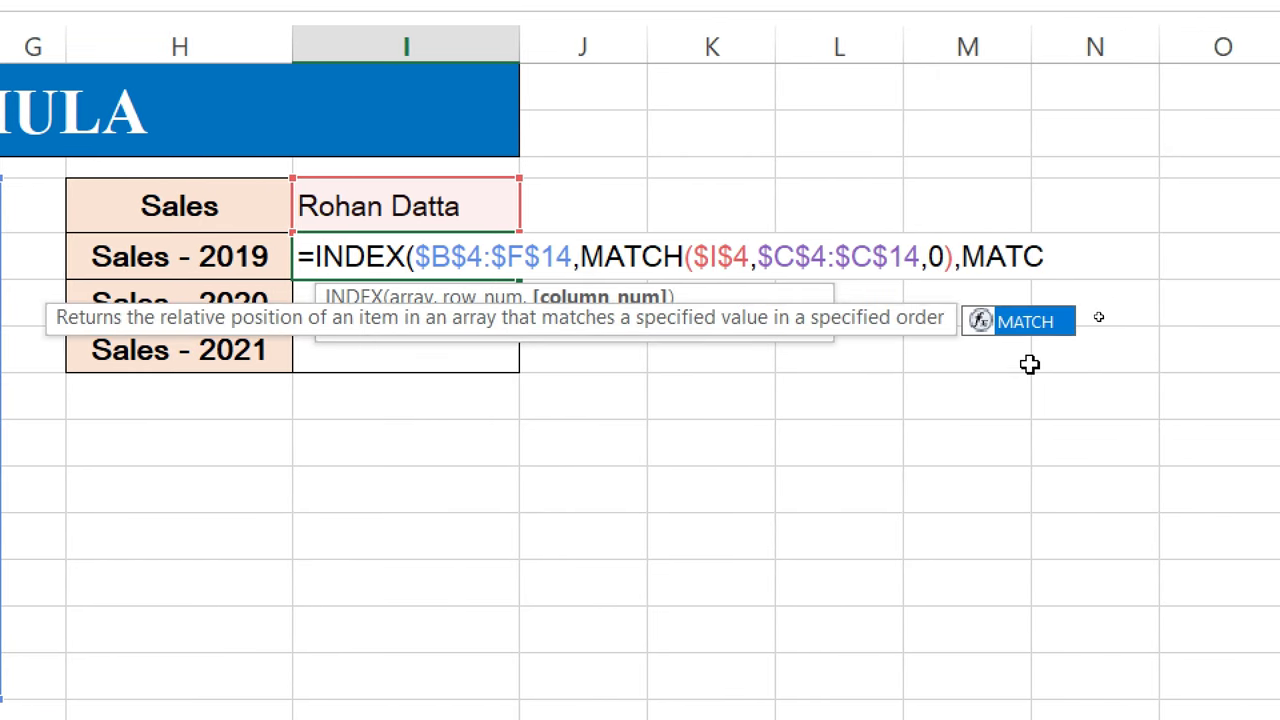
{"action": "type", "text": "H("}
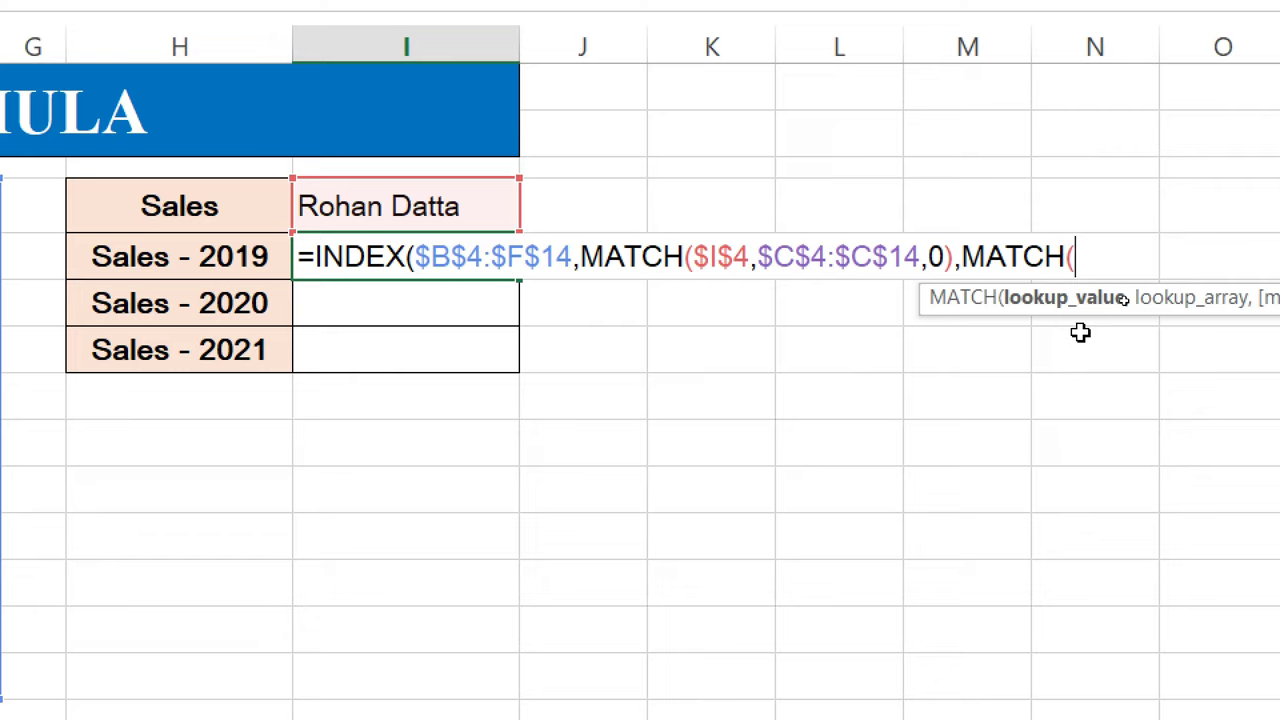
{"action": "left_click", "coordinate": [219, 258]}
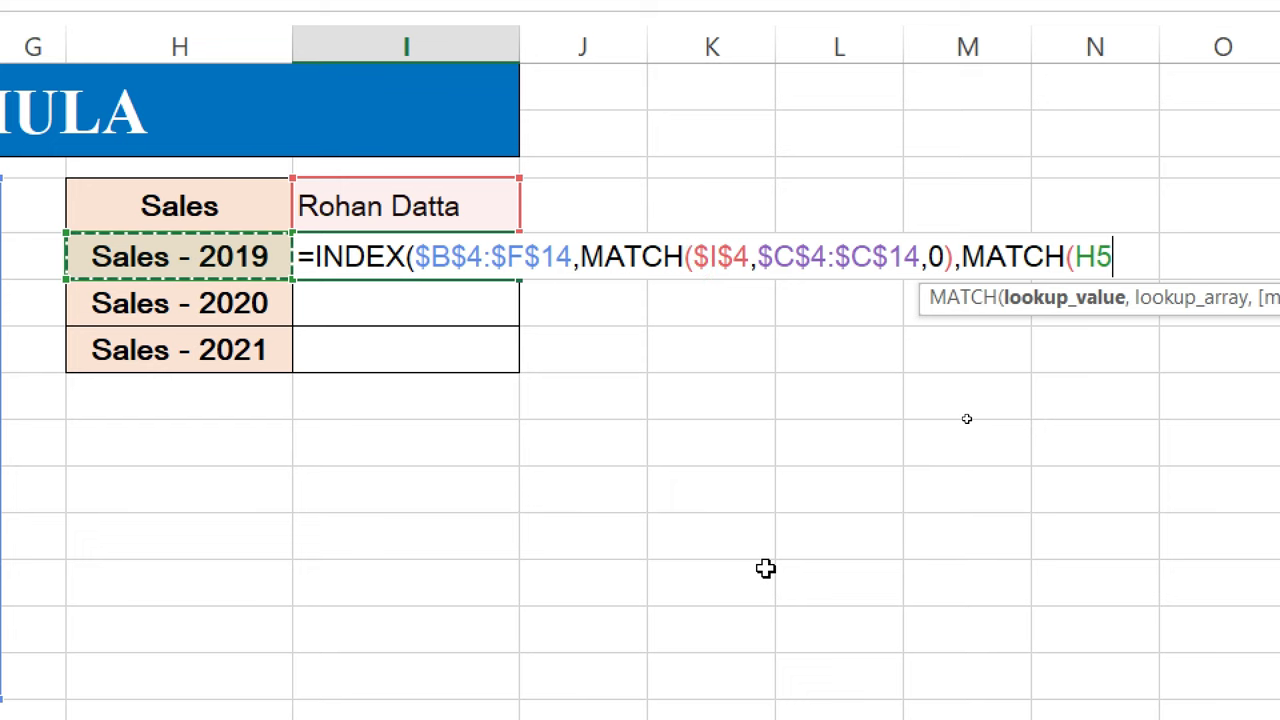
{"action": "type", "text": ","}
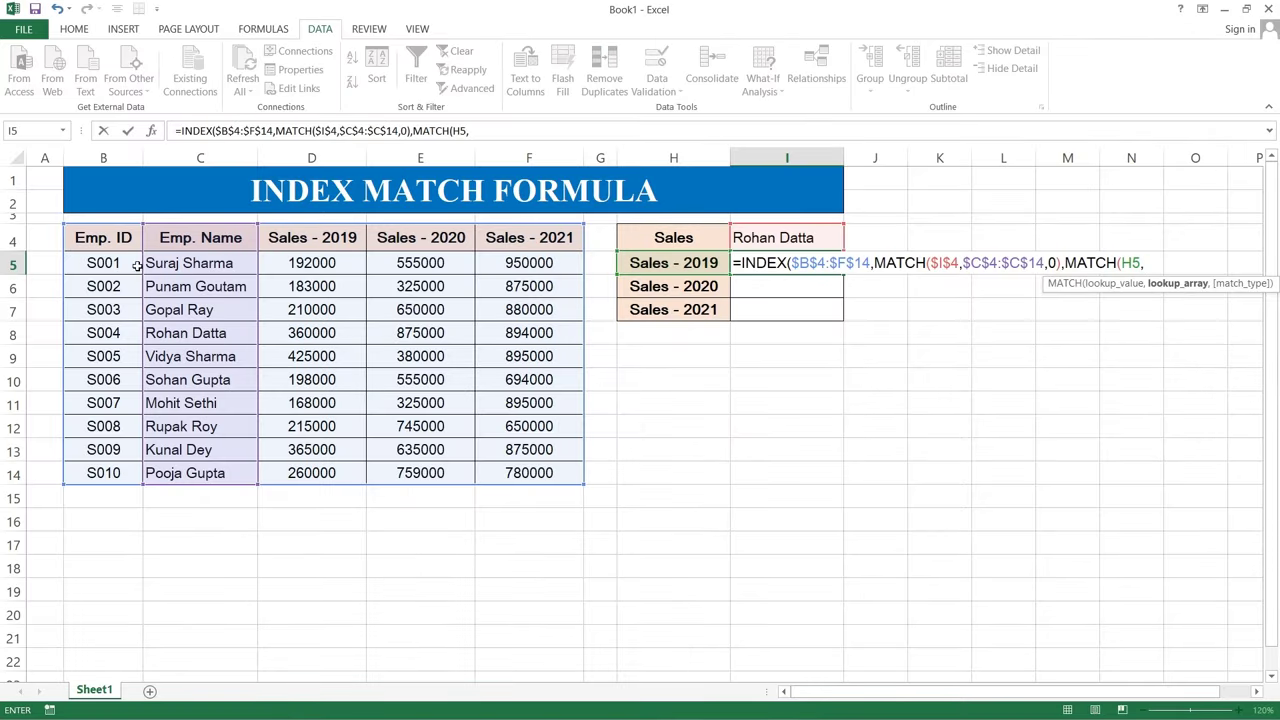
{"action": "left_click_drag", "start_coordinate": [90, 238], "coordinate": [497, 240]}
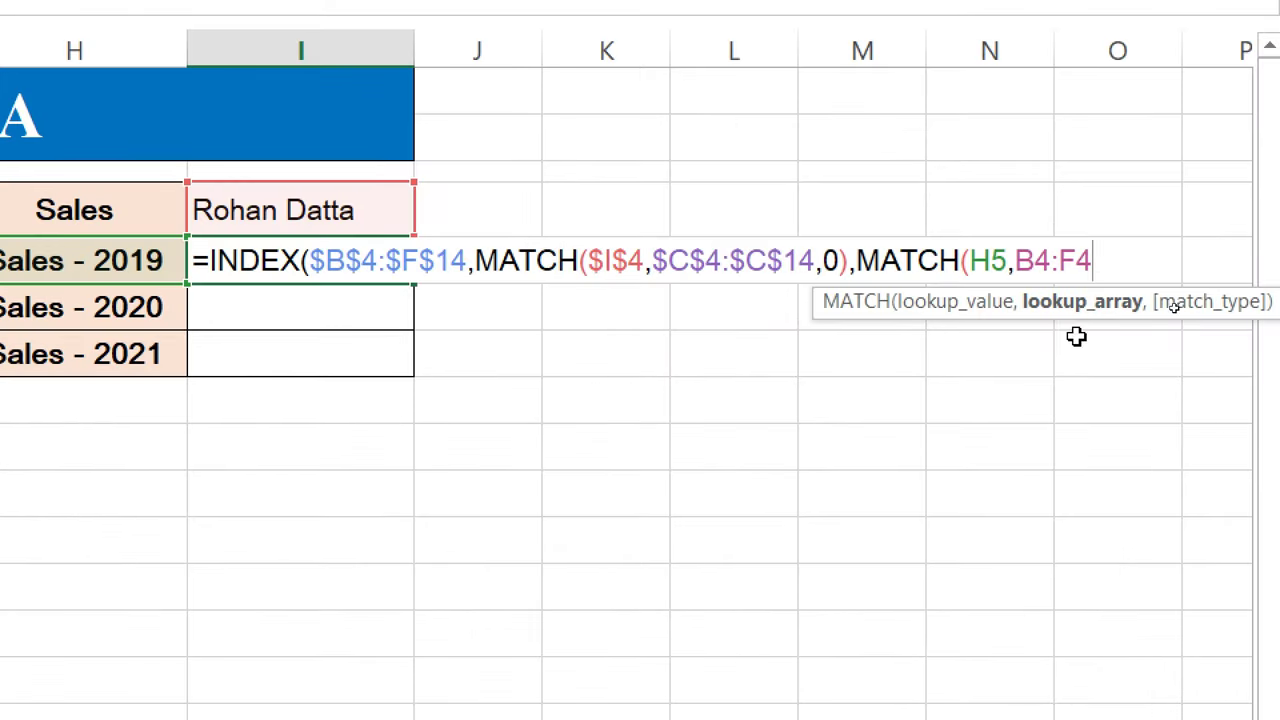
{"action": "key", "text": "F4"}
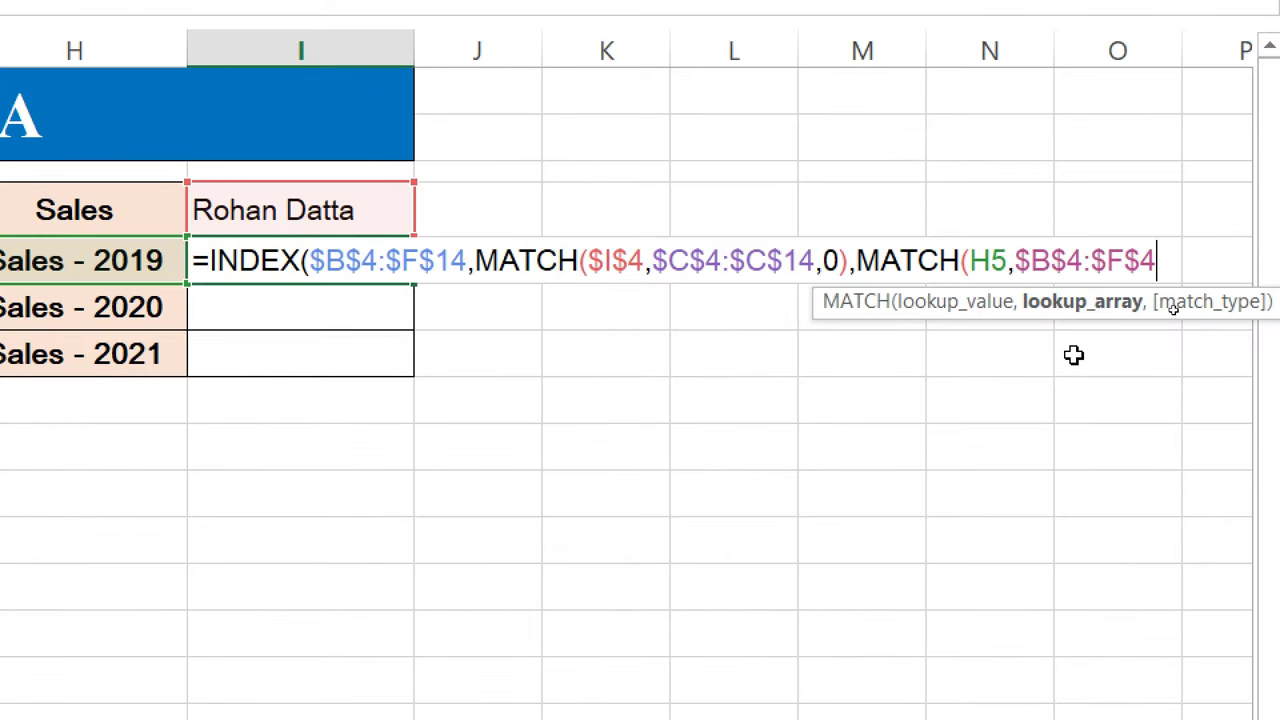
{"action": "type", "text": ","}
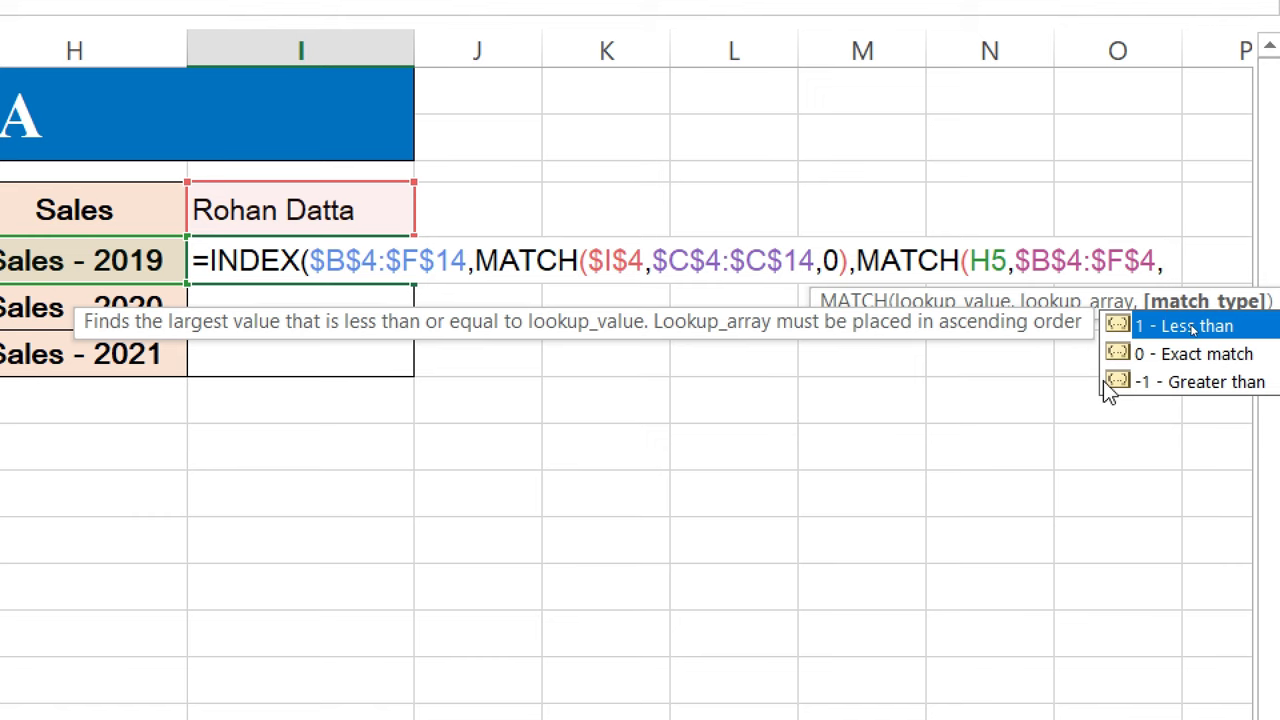
{"action": "type", "text": "0"}
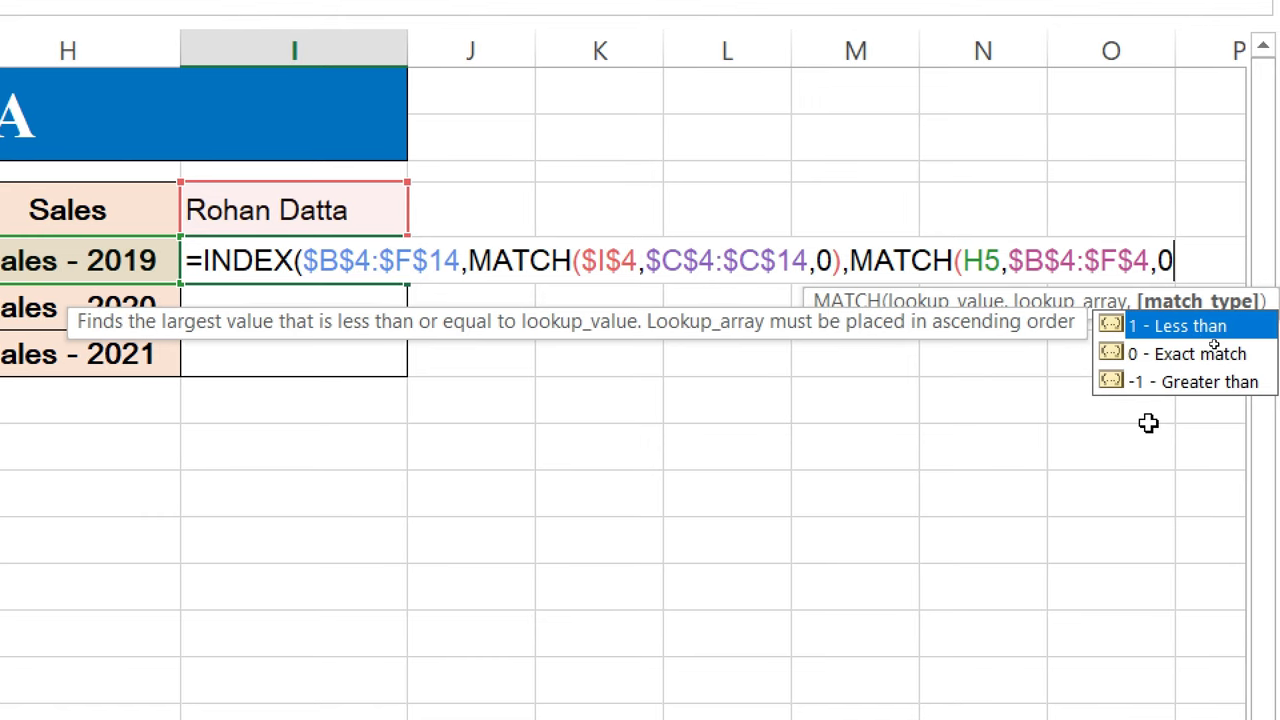
{"action": "type", "text": ")"}
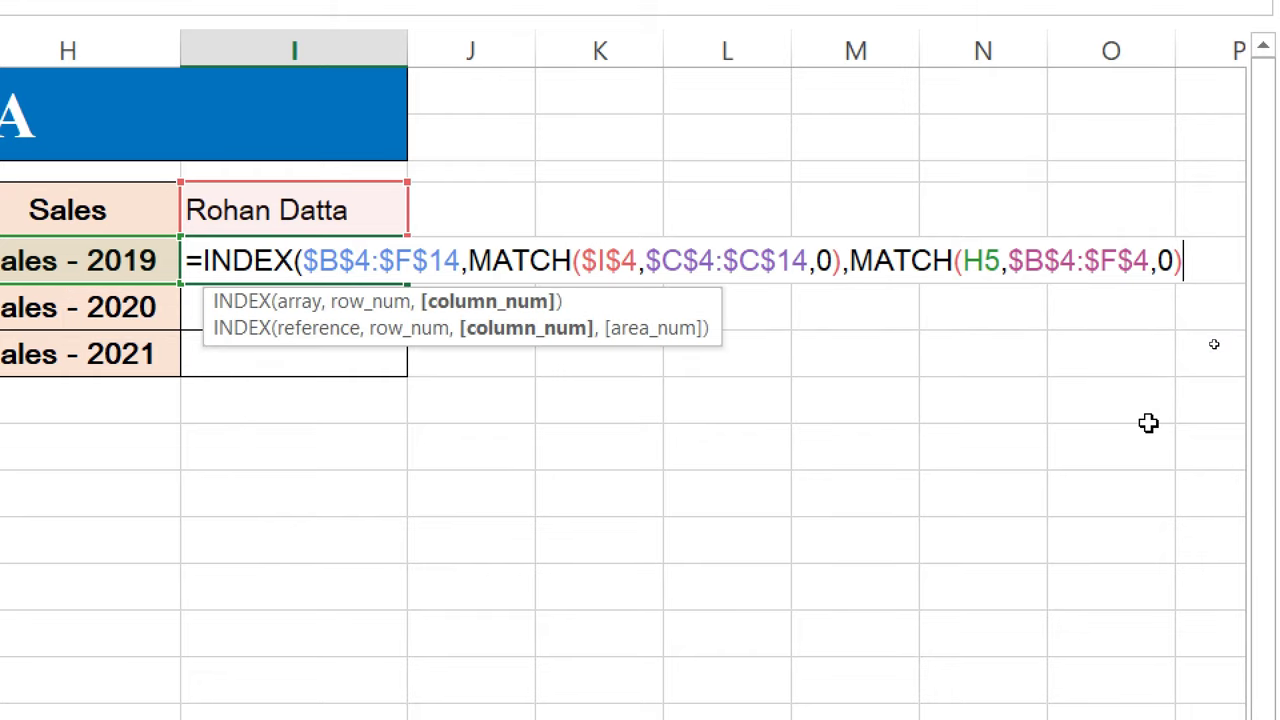
{"action": "type", "text": ")"}
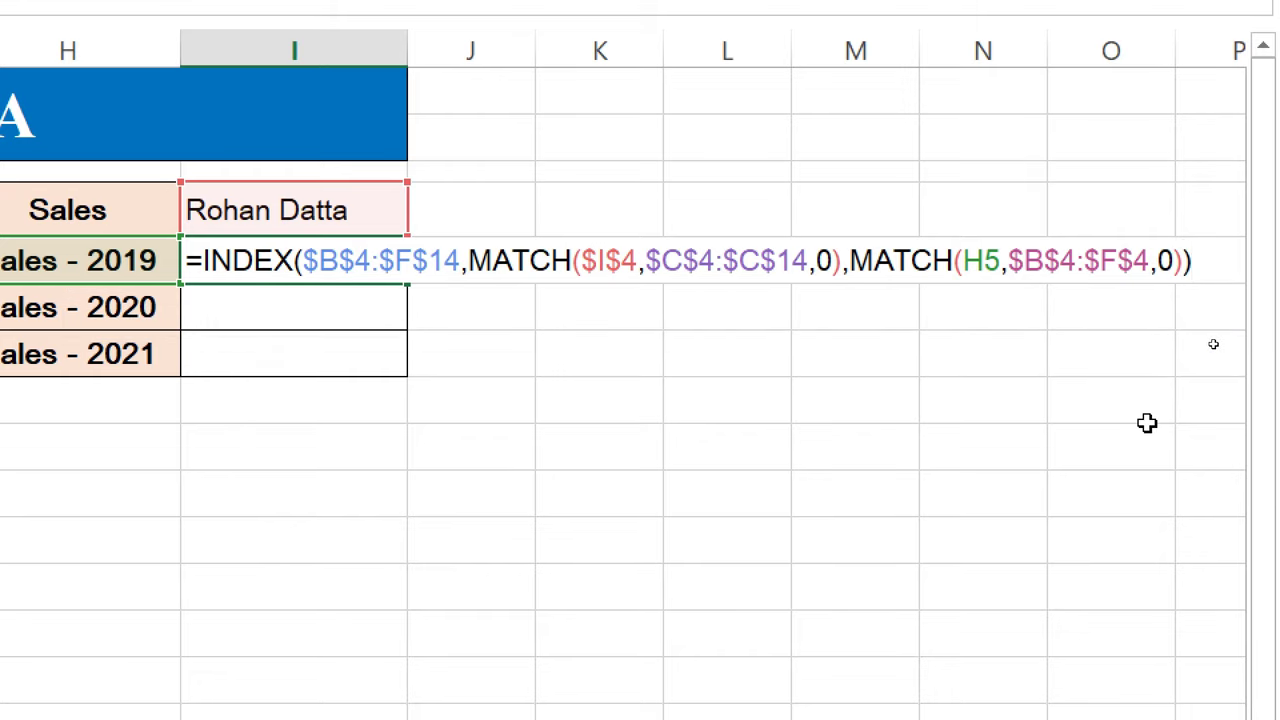
{"action": "key", "text": "Return"}
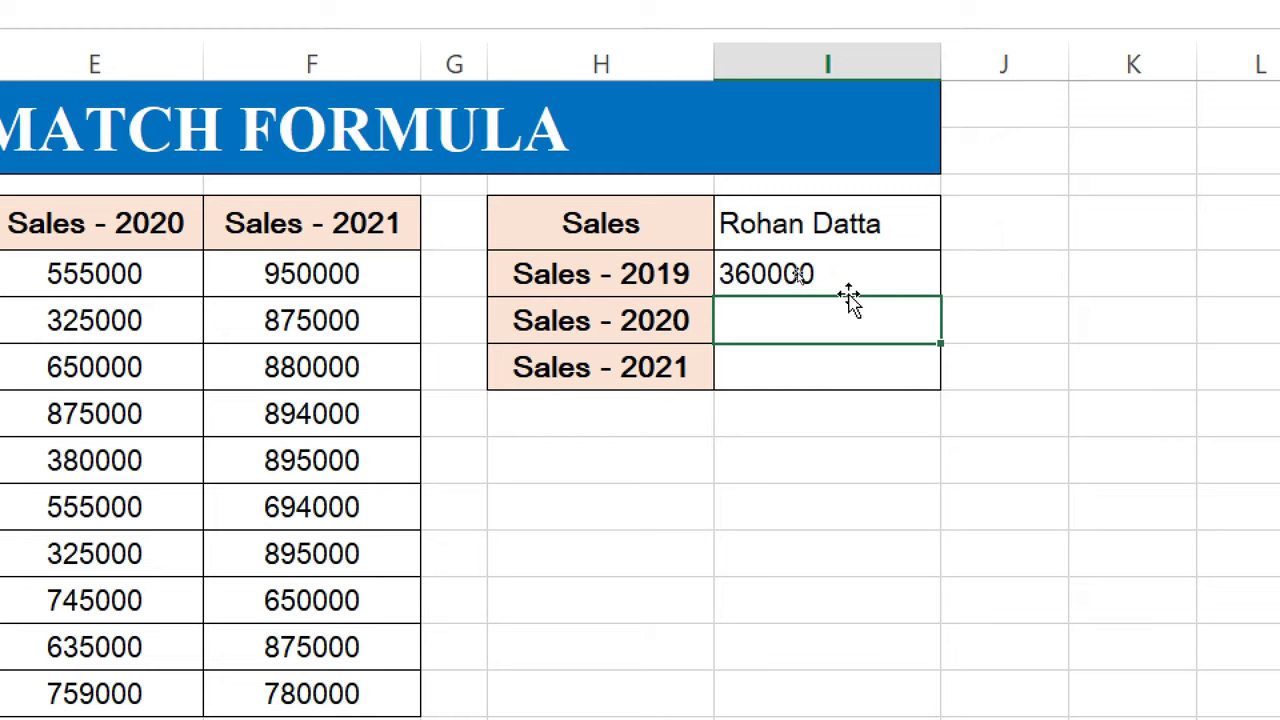
- Fill the I5 formula down to I7, then highlight the employee's sales row C8:F8 to compare
{"action": "left_click", "coordinate": [852, 273]}
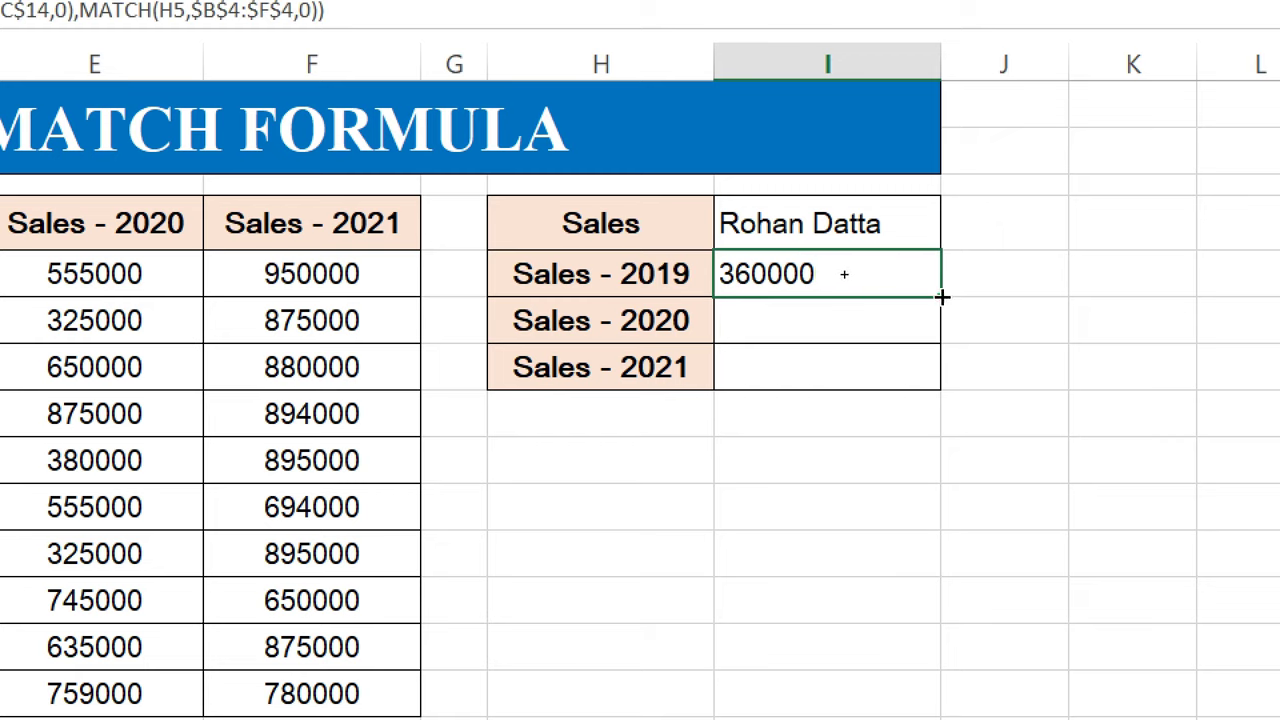
{"action": "left_click_drag", "start_coordinate": [942, 297], "coordinate": [933, 385]}
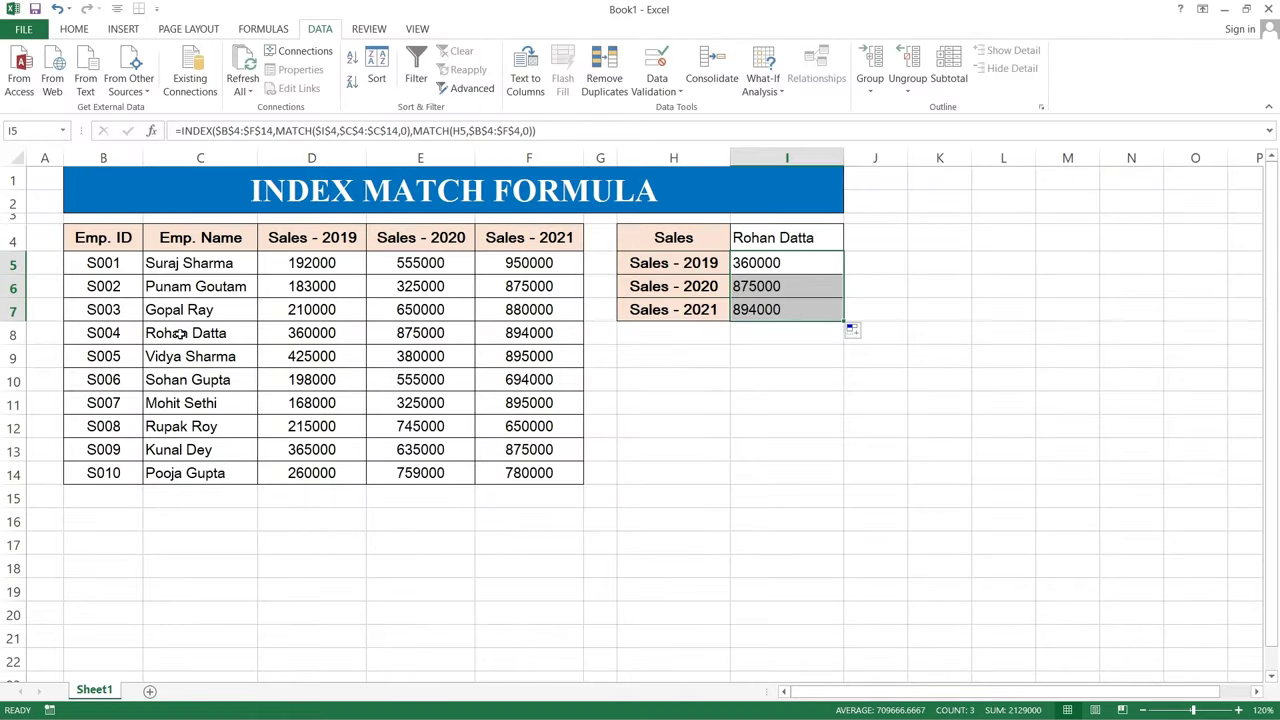
{"action": "left_click_drag", "start_coordinate": [180, 335], "coordinate": [510, 333]}
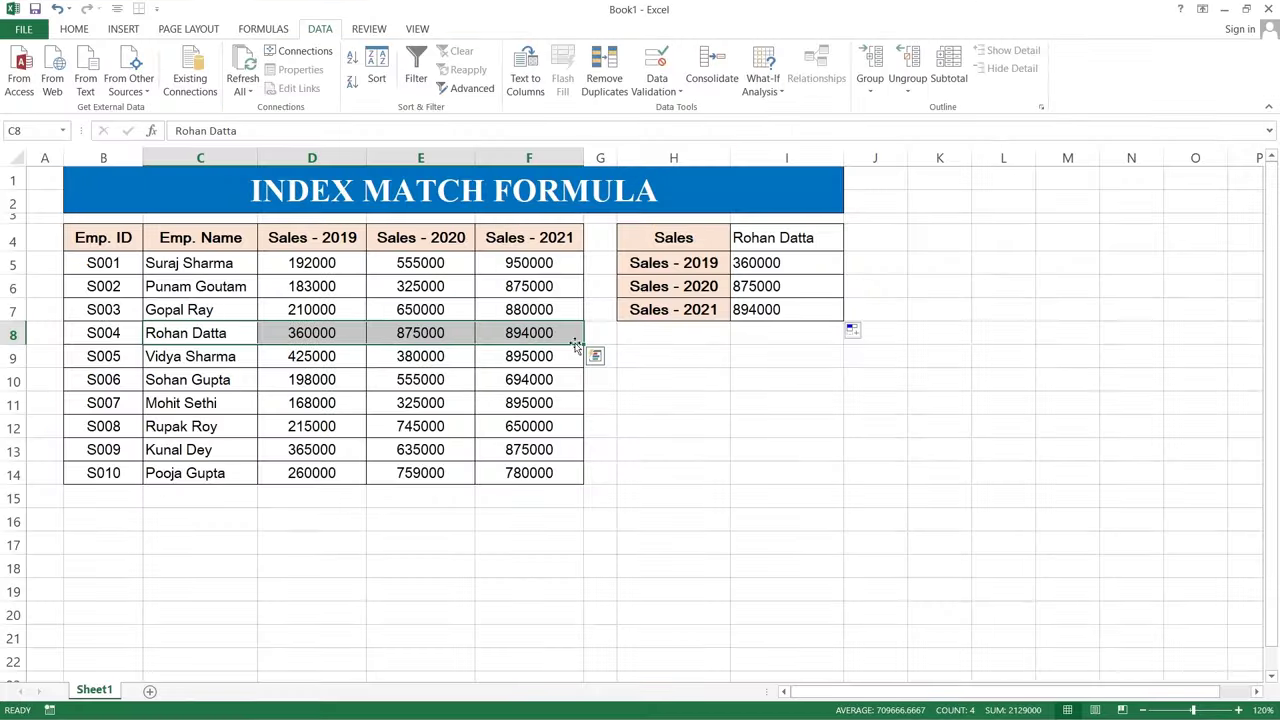
- Switch the I4 employee twice so I5:I7 show 260000, 759000 and 780000, then select I4:I7
{"action": "left_click", "coordinate": [782, 240]}
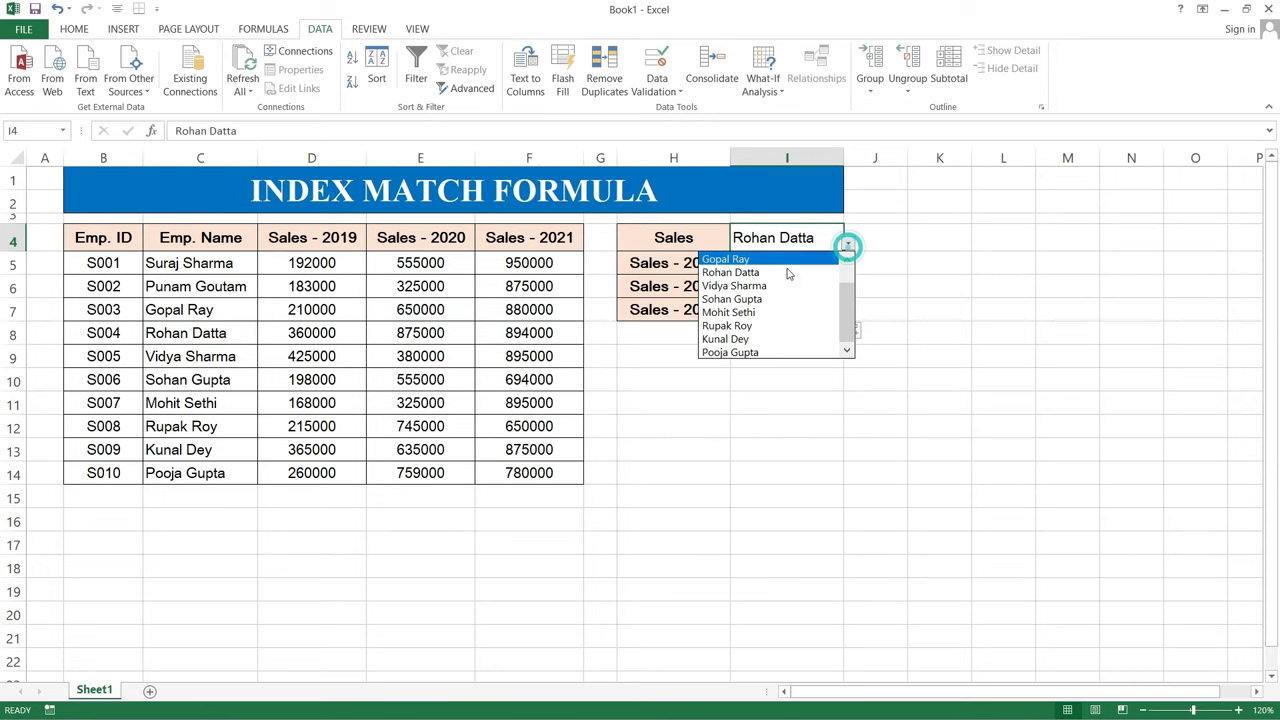
{"action": "left_click", "coordinate": [776, 290]}
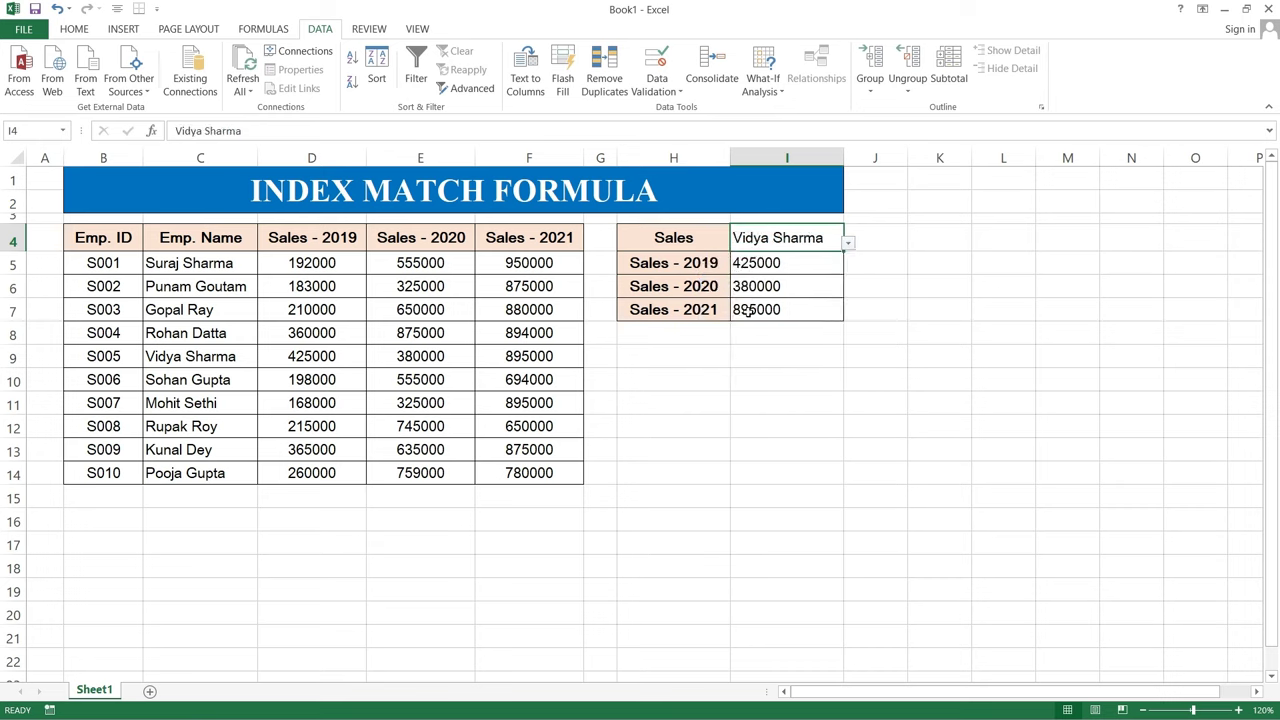
{"action": "left_click", "coordinate": [848, 245]}
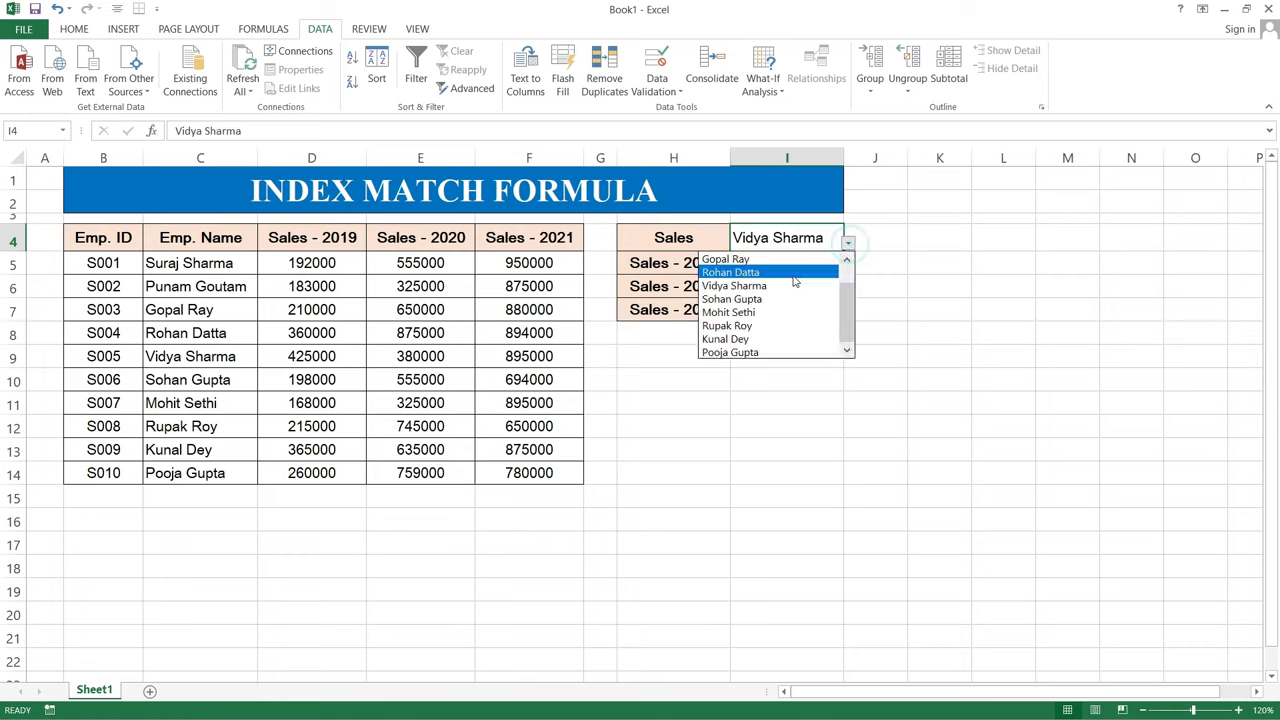
{"action": "left_click", "coordinate": [768, 353]}
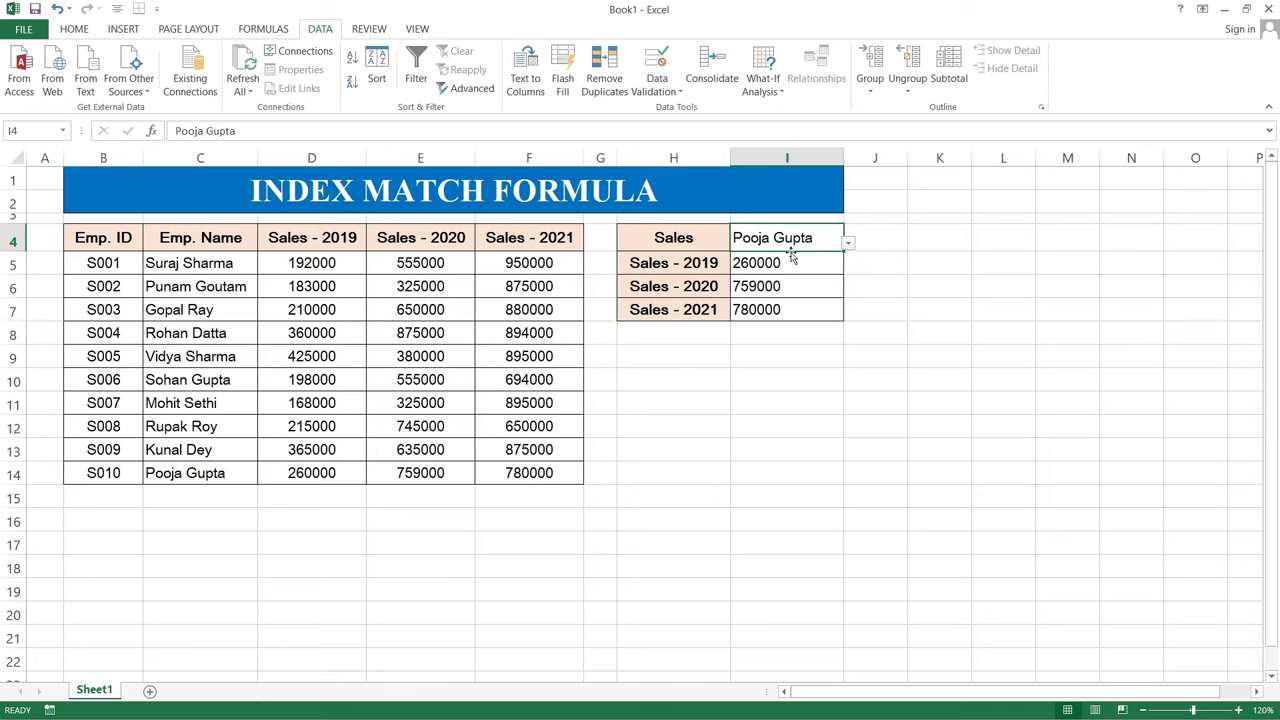
{"action": "left_click_drag", "start_coordinate": [790, 238], "coordinate": [787, 313]}
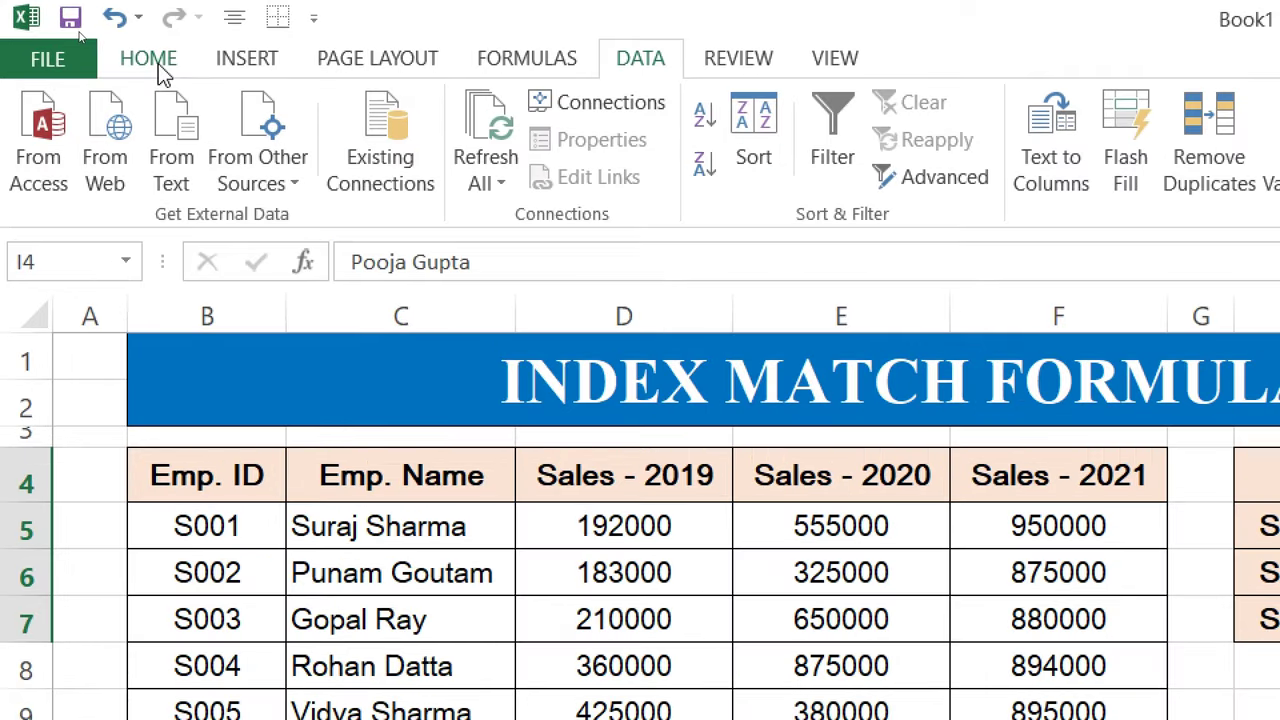
- Apply All Borders and centre alignment to I4:I7
{"action": "left_click", "coordinate": [78, 31]}
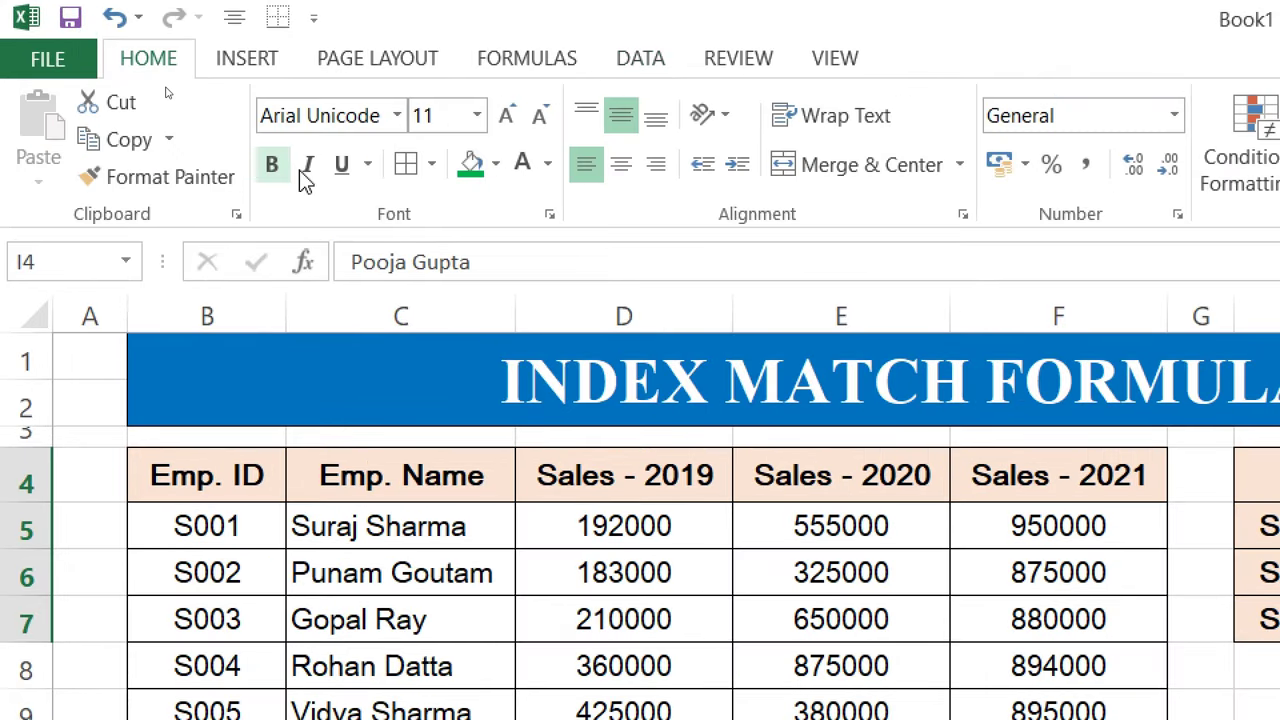
{"action": "left_click", "coordinate": [437, 164]}
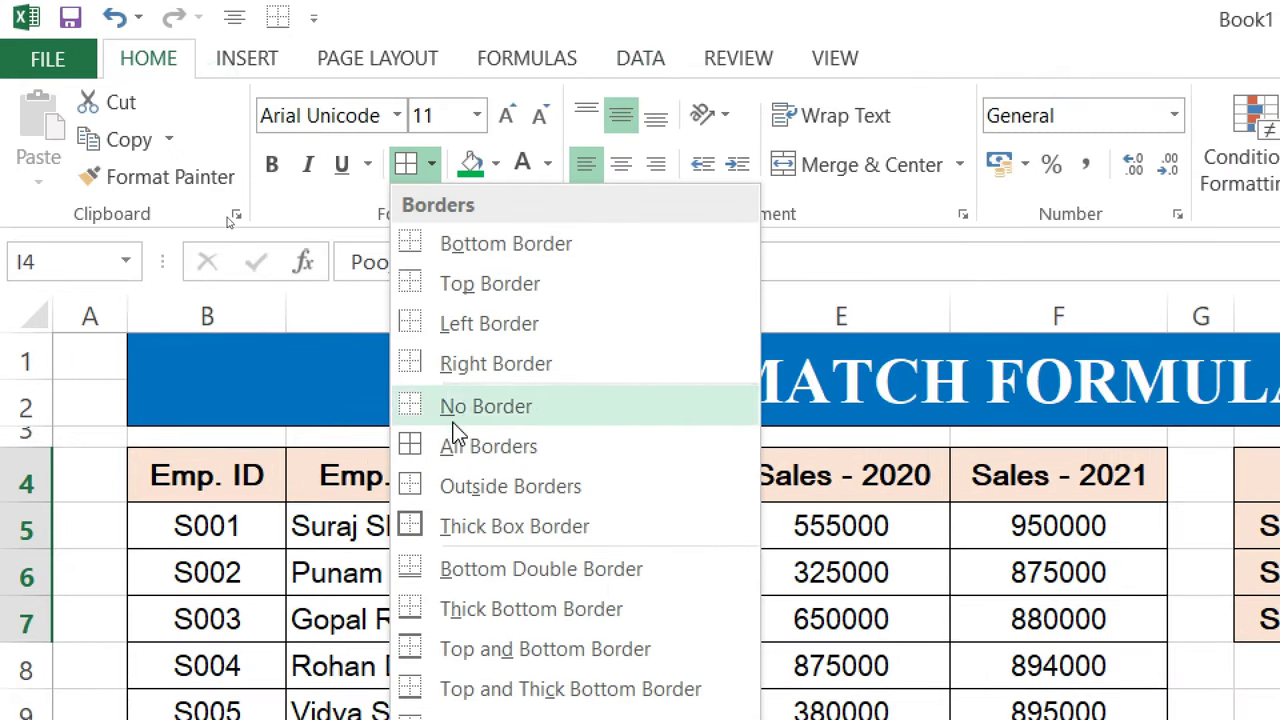
{"action": "left_click", "coordinate": [478, 454]}
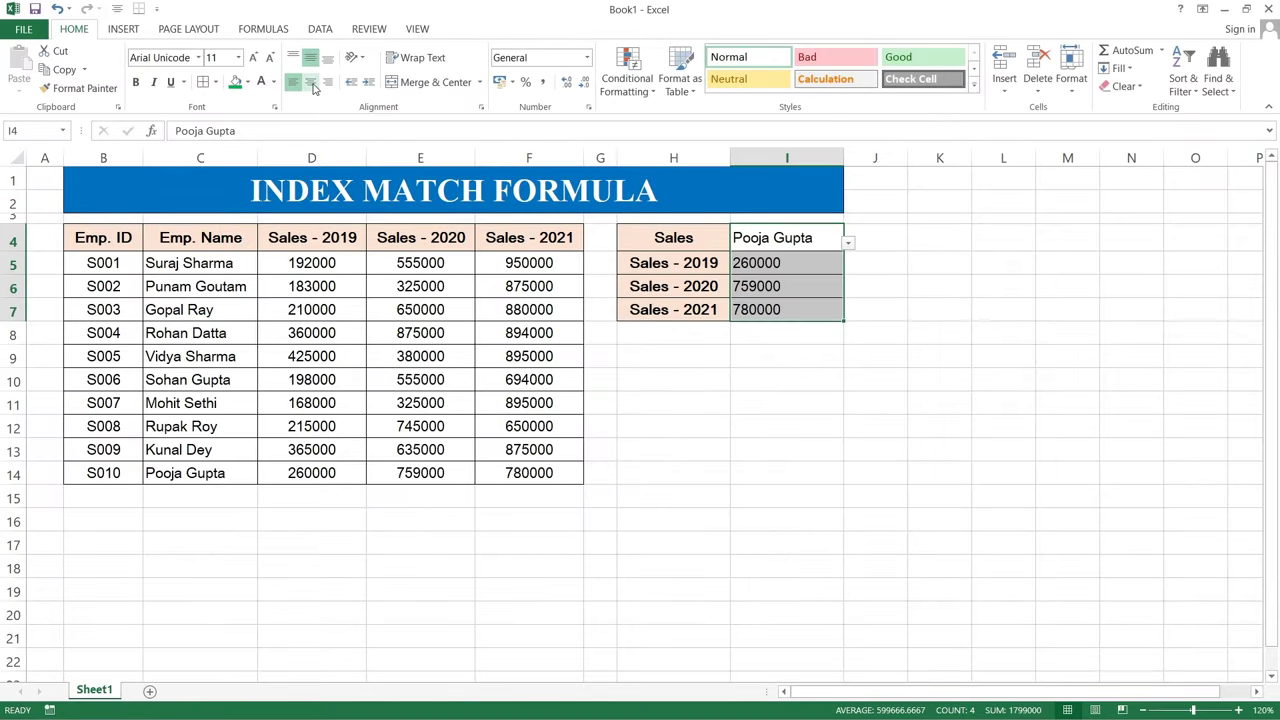
{"action": "left_click", "coordinate": [311, 83]}
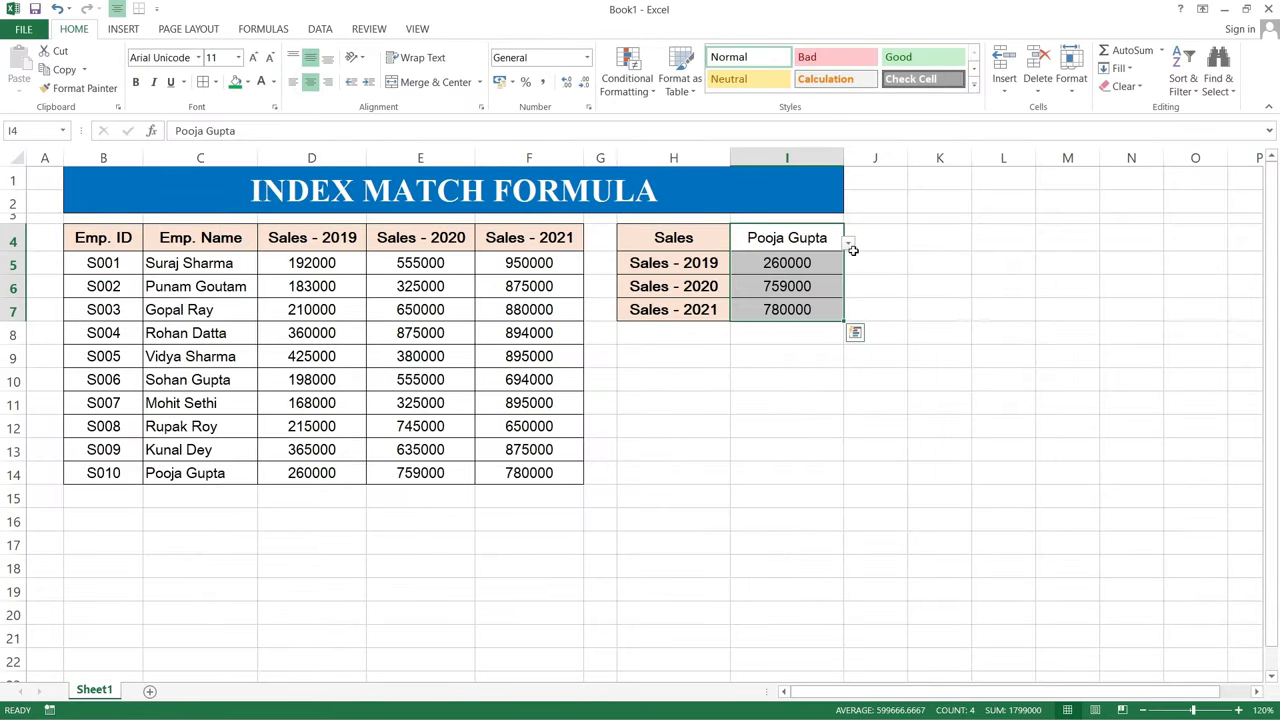
- Switch the I4 employee twice, ending with sales 198000, 555000 and 694000 in I5:I7
{"action": "left_click", "coordinate": [818, 245]}
{"action": "left_click", "coordinate": [847, 242]}
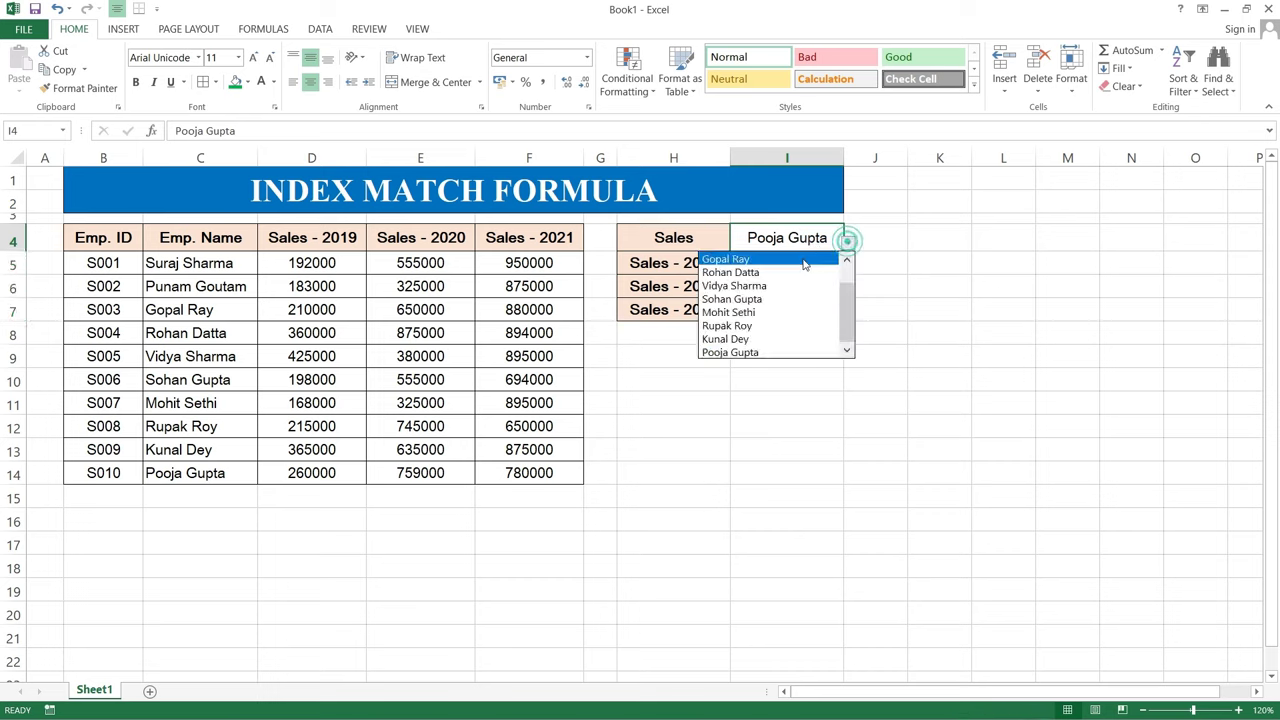
{"action": "scroll", "coordinate": [765, 290], "scroll_direction": "up", "scroll_amount": 1}
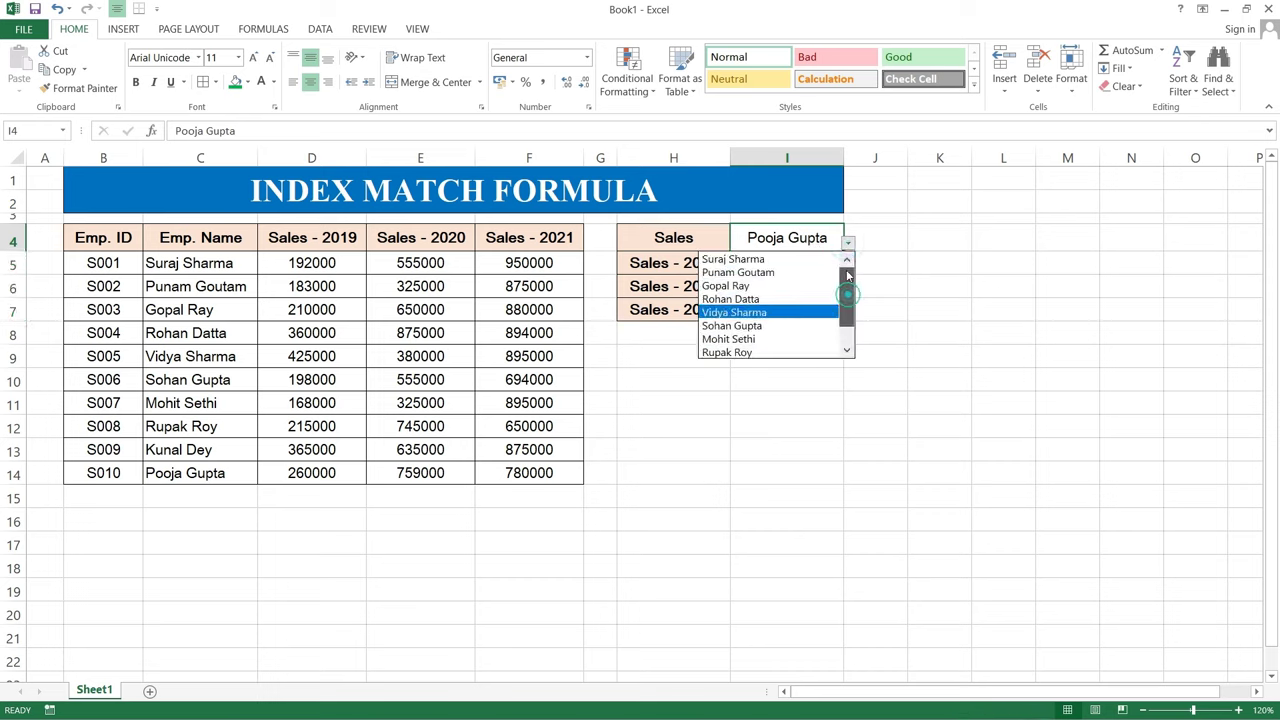
{"action": "left_click", "coordinate": [765, 261]}
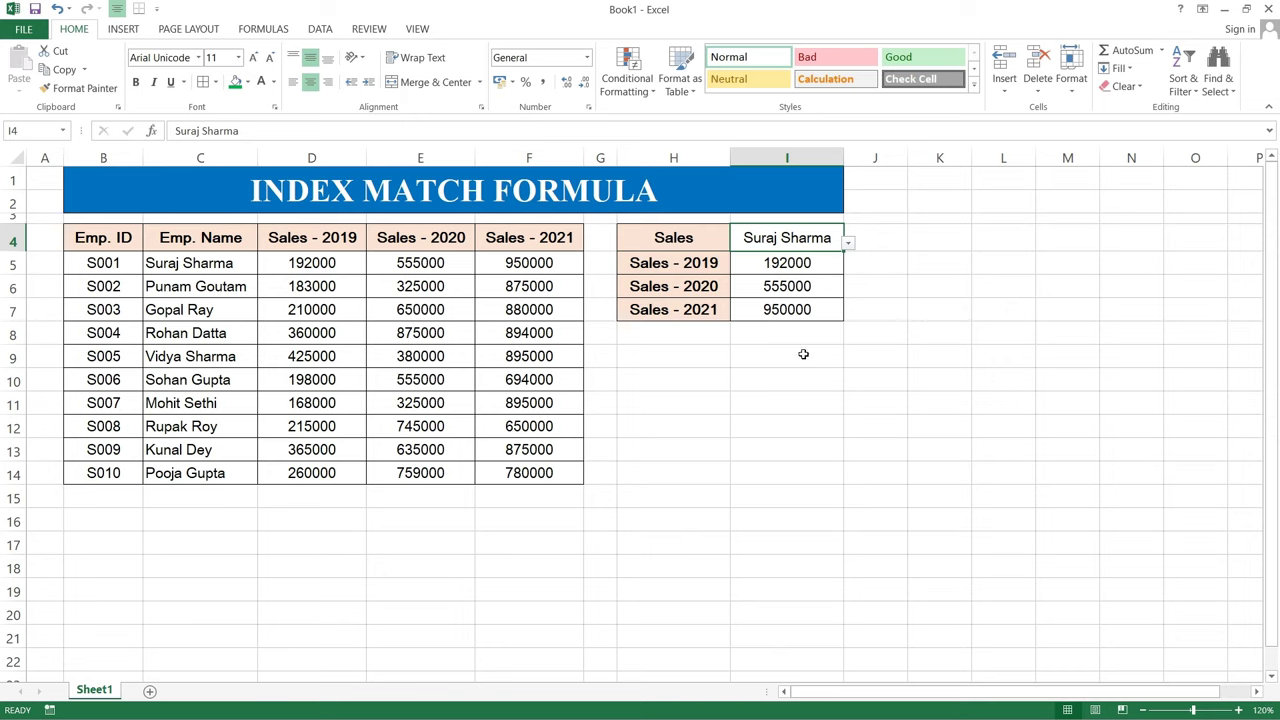
{"action": "left_click", "coordinate": [847, 242]}
{"action": "left_click", "coordinate": [766, 318]}
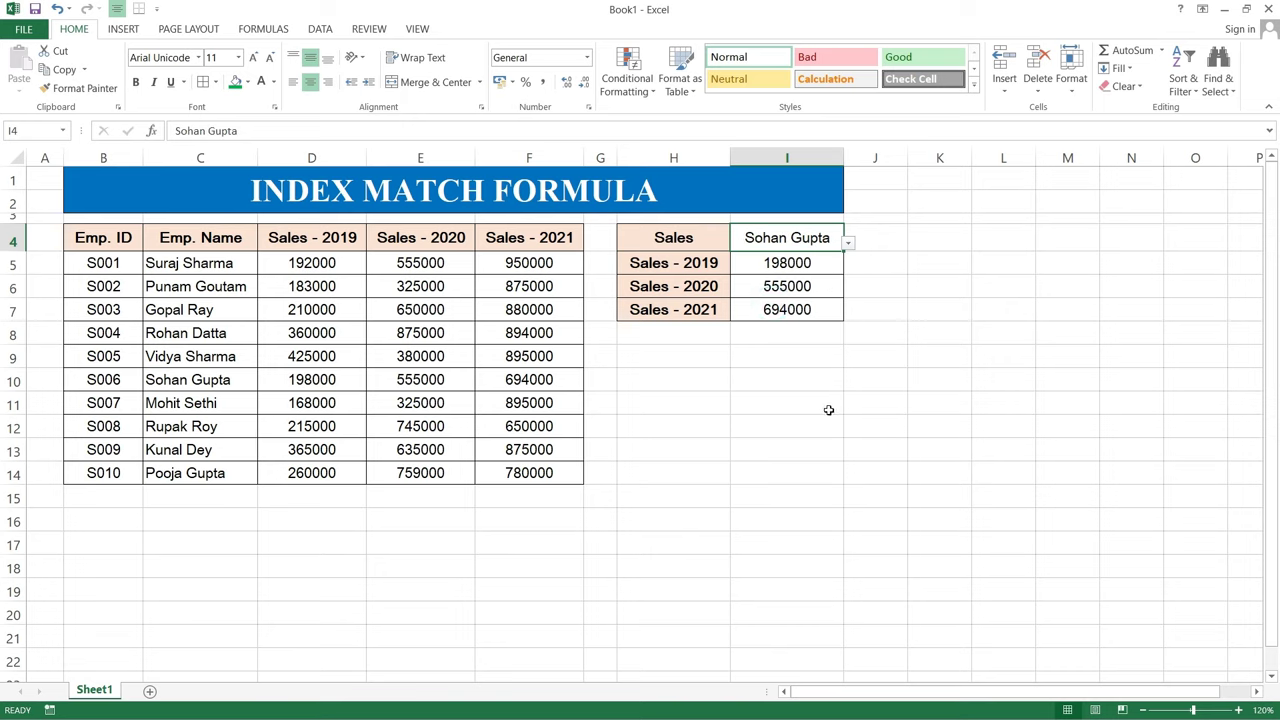